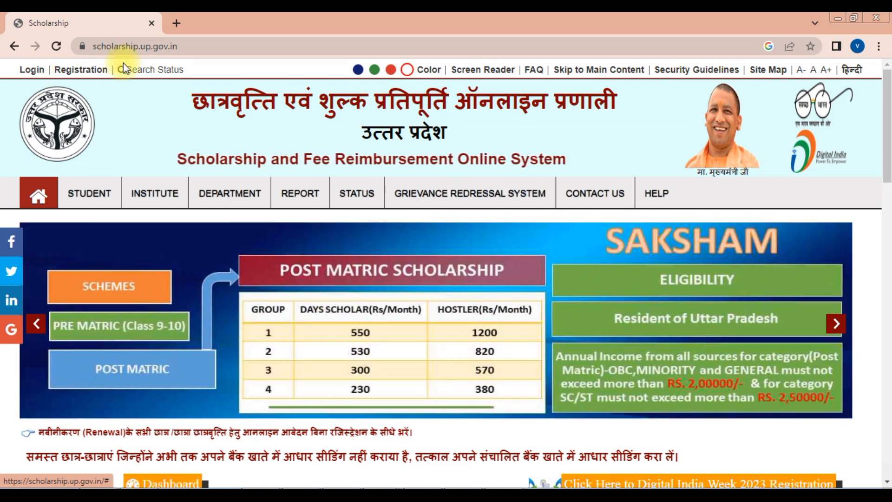
Load scholarship.up.gov.in and reveal the STUDENT menu's Registration, Fresh Login and Renewal Login options
click(167, 46)
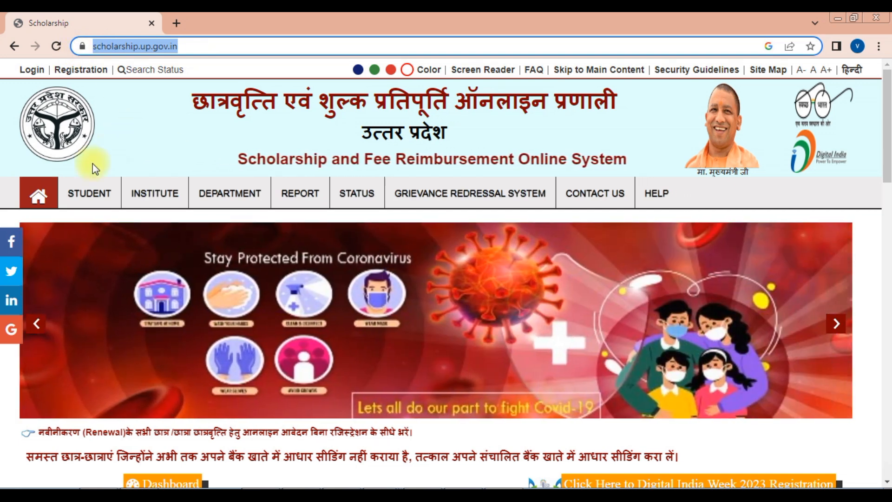
mouse_move(88, 202)
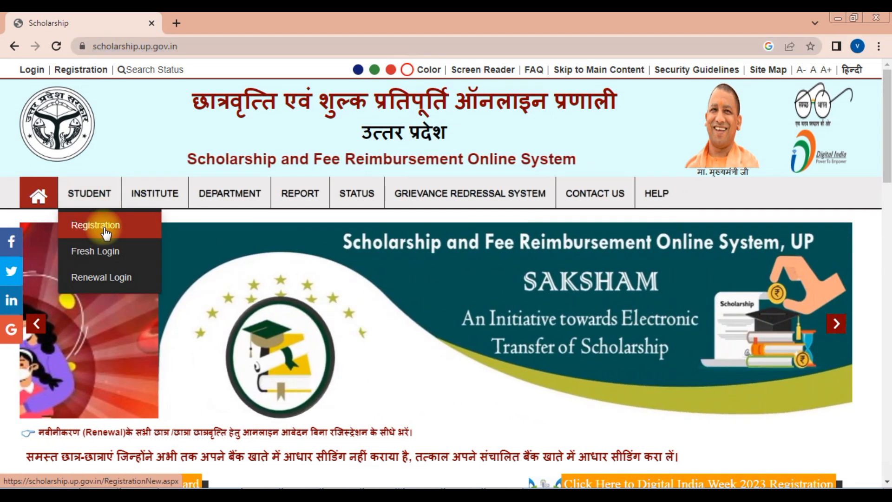
Go to Student Registration and pick Prematric (Fresh) under the OBC Category for Class 9-10, 2023-24
click(105, 227)
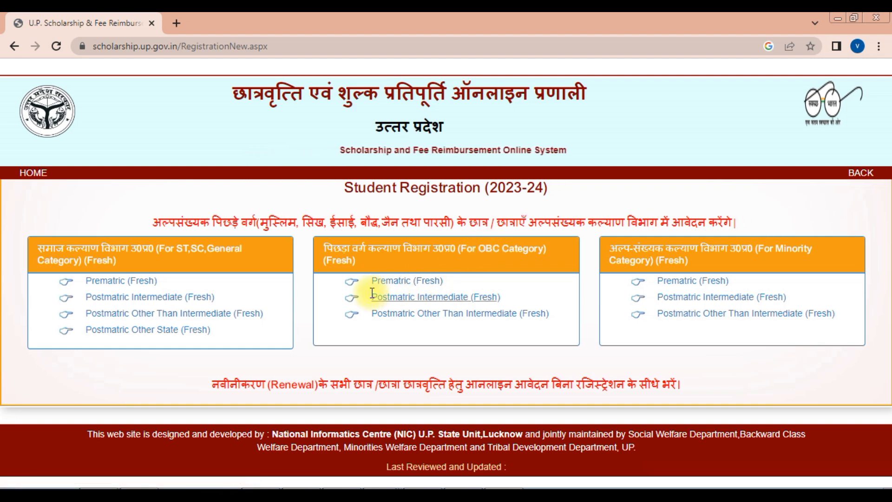
click(400, 283)
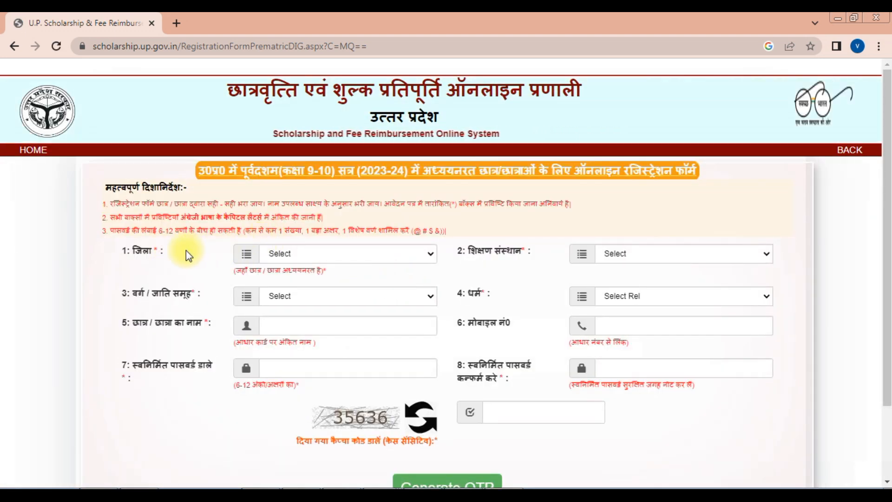
Choose district Mau and school Ramlagan Inter College Amila
click(311, 256)
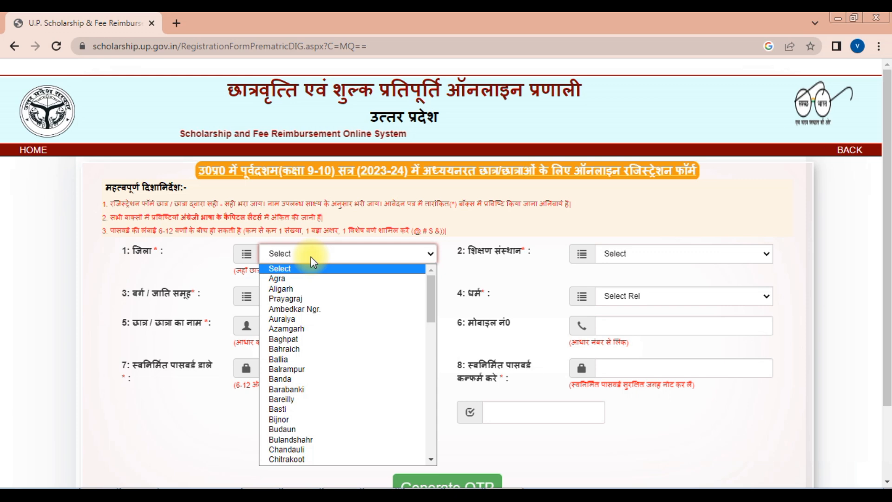
text(mau)
key(Return)
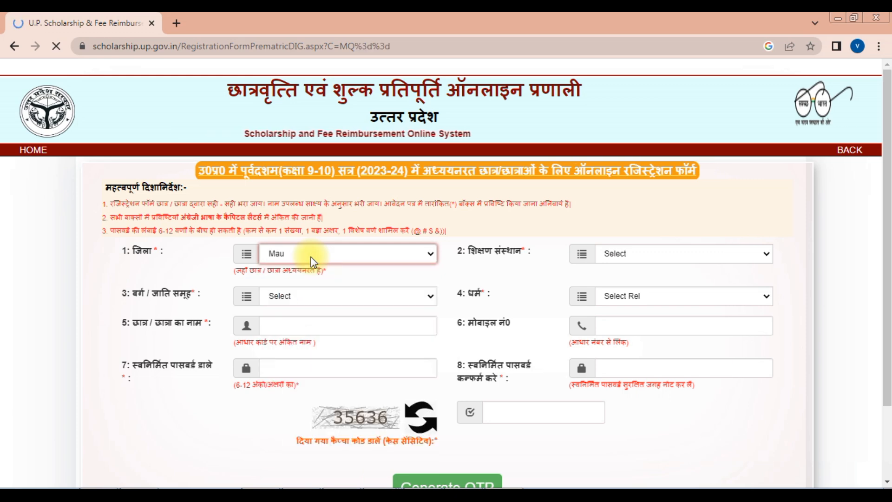
click(617, 255)
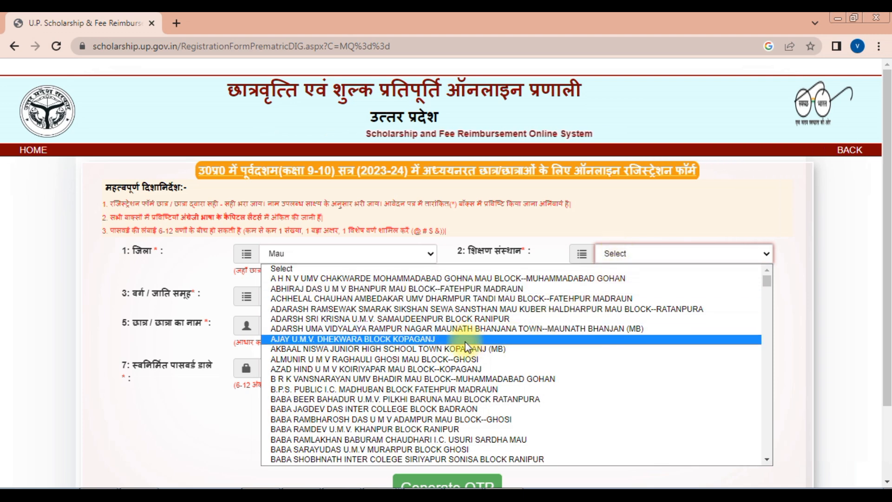
text(ram)
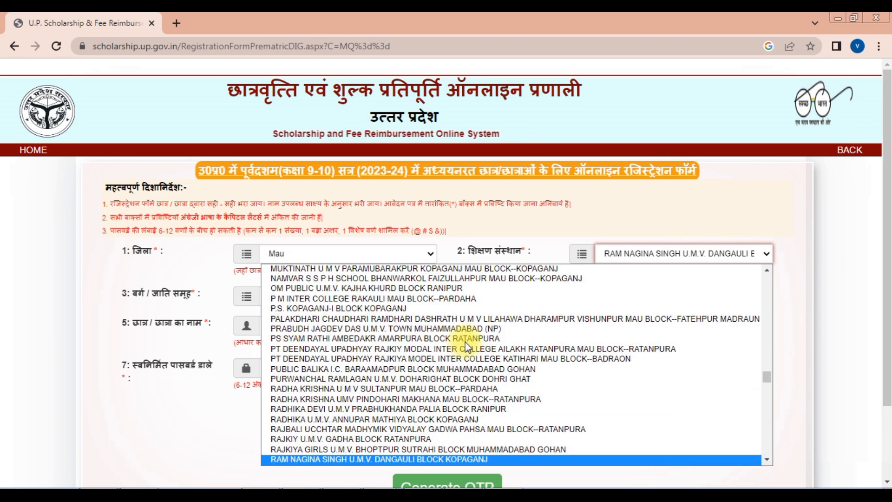
text(l)
key(Return)
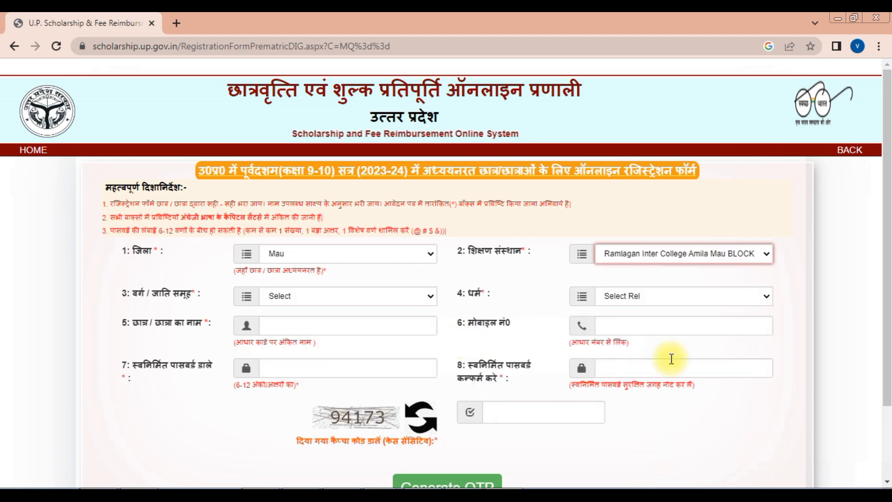
Set caste group OBC and religion Hindu, then begin entering the student's name
click(325, 297)
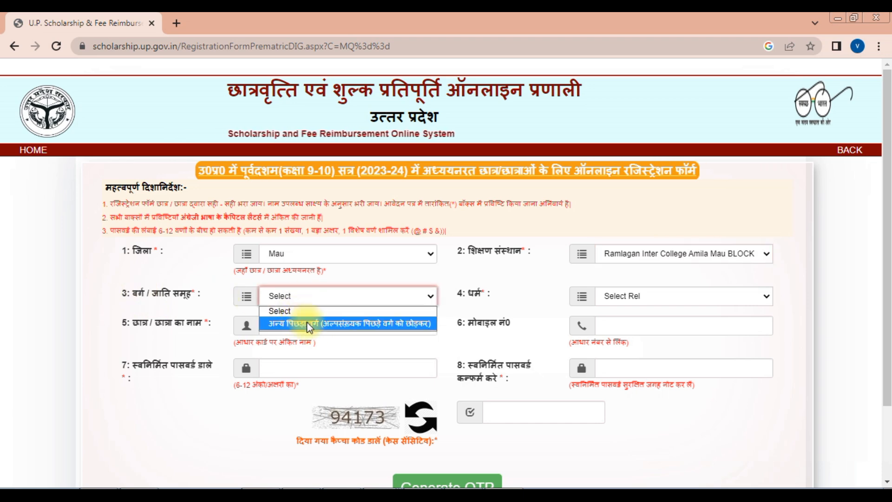
click(342, 323)
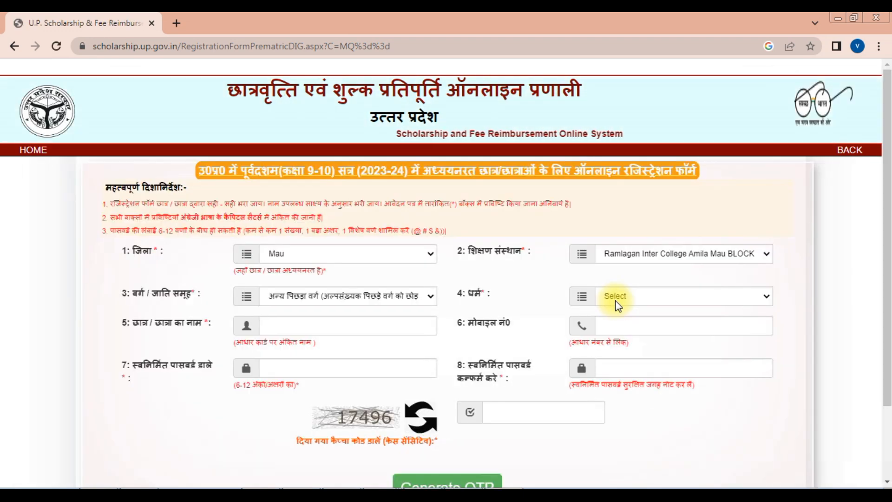
click(616, 300)
click(625, 322)
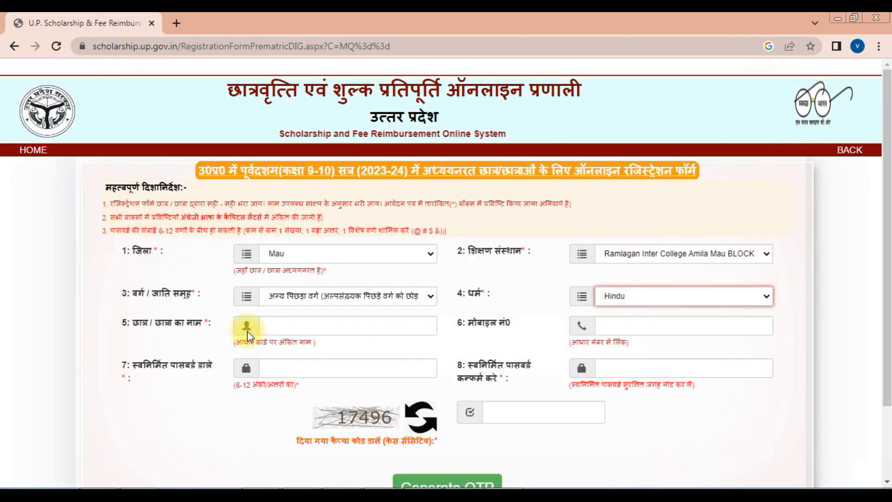
click(279, 326)
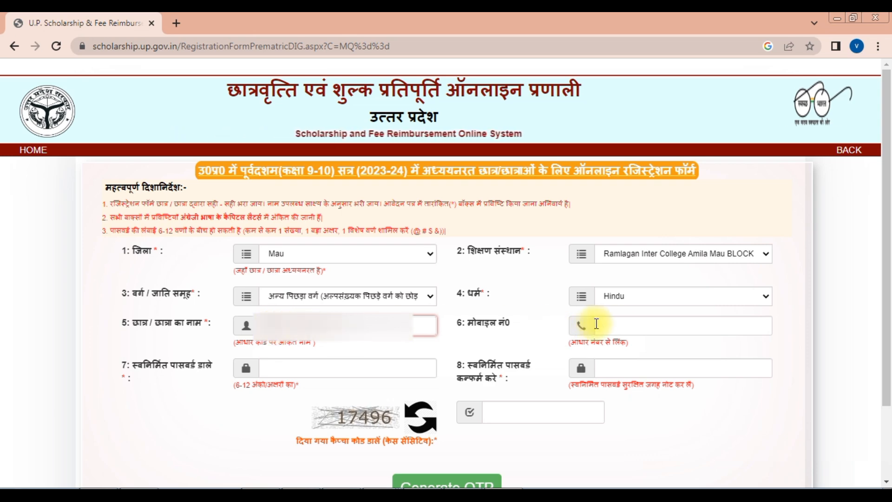
Enter the mobile number, a password and its confirmation, and captcha 17496
click(621, 324)
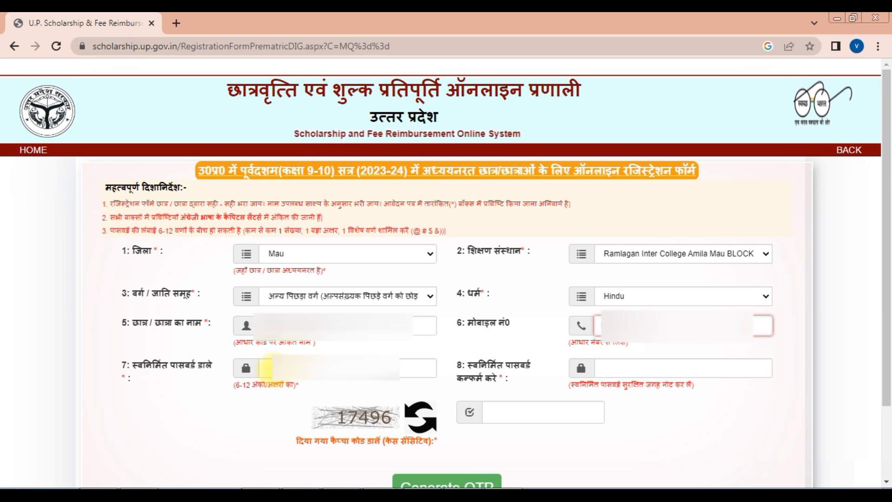
click(267, 367)
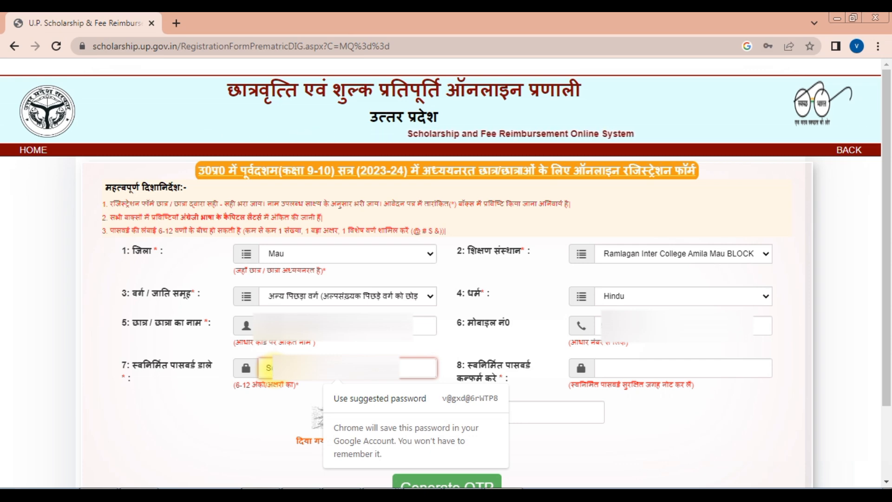
click(274, 367)
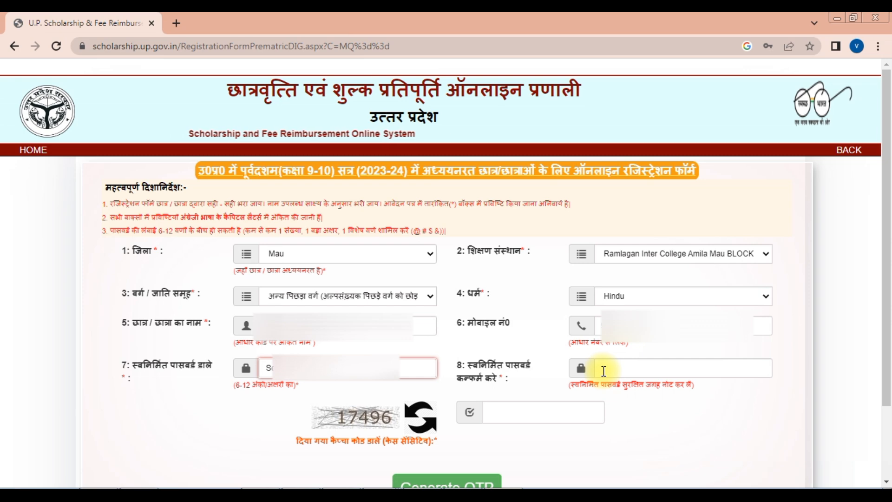
click(603, 373)
text(••••••••)
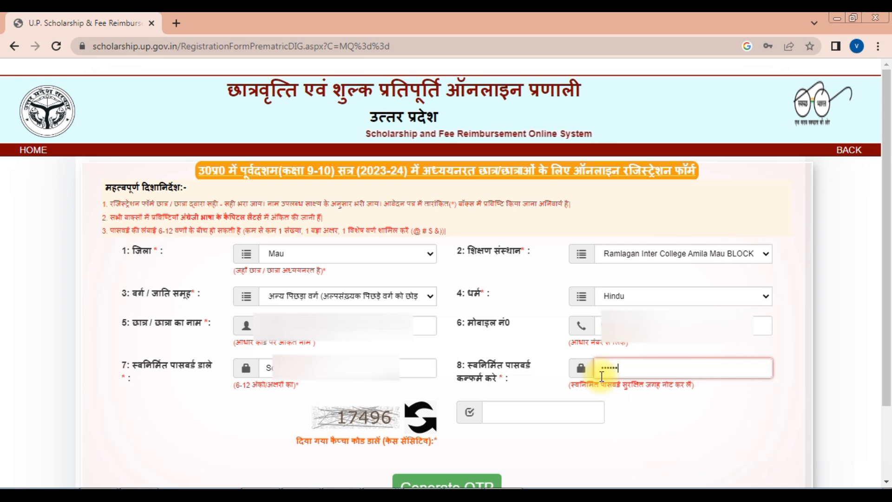
click(528, 418)
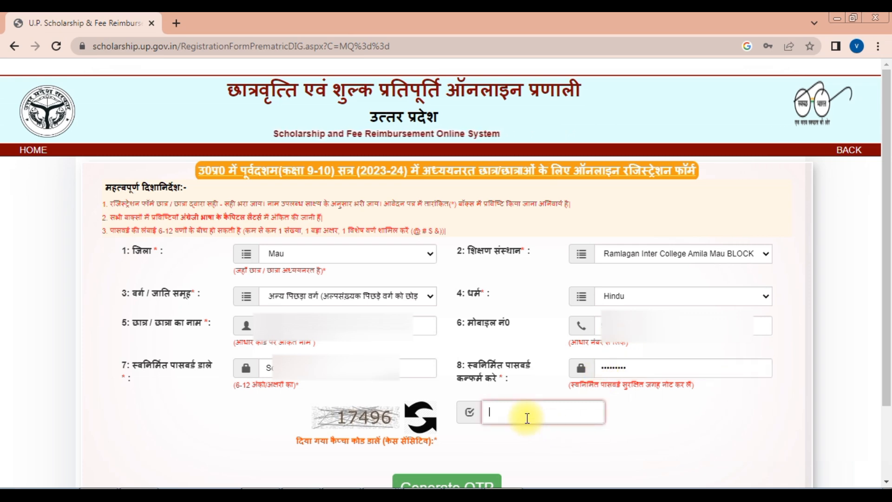
text(17496)
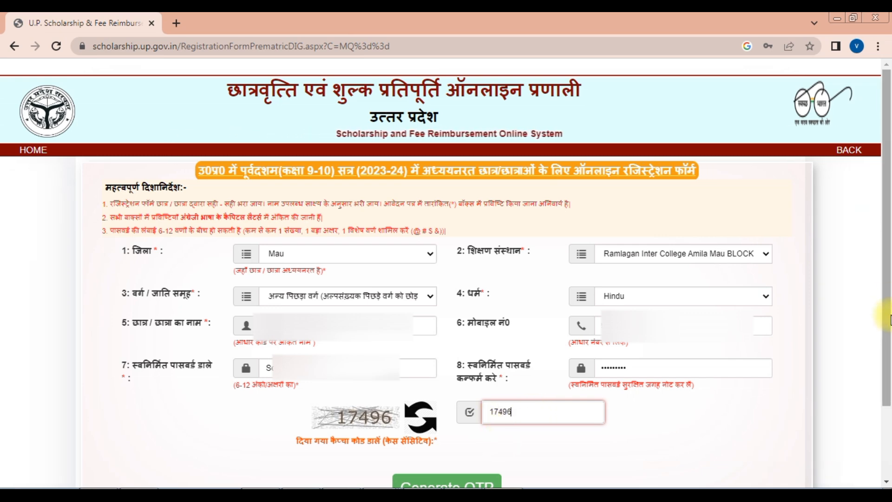
scroll(887, 312, down, 1)
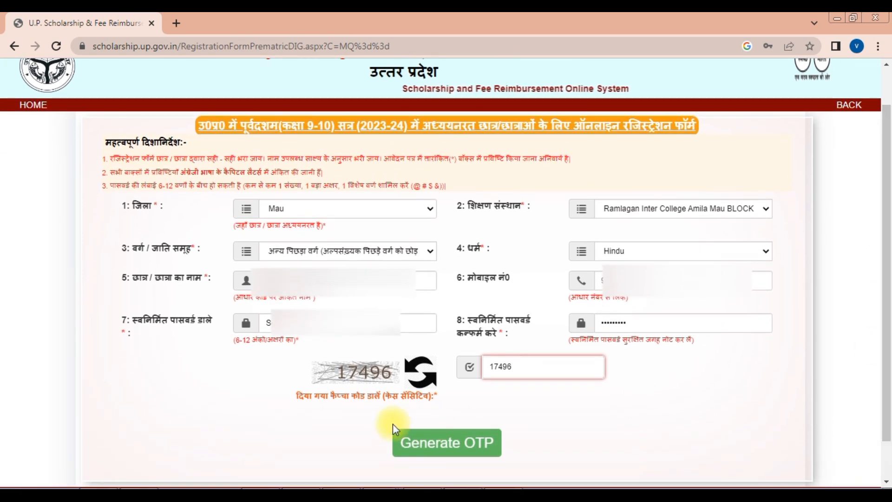
Generate the OTP, enter it with captcha 16119, and submit to complete registration
click(473, 447)
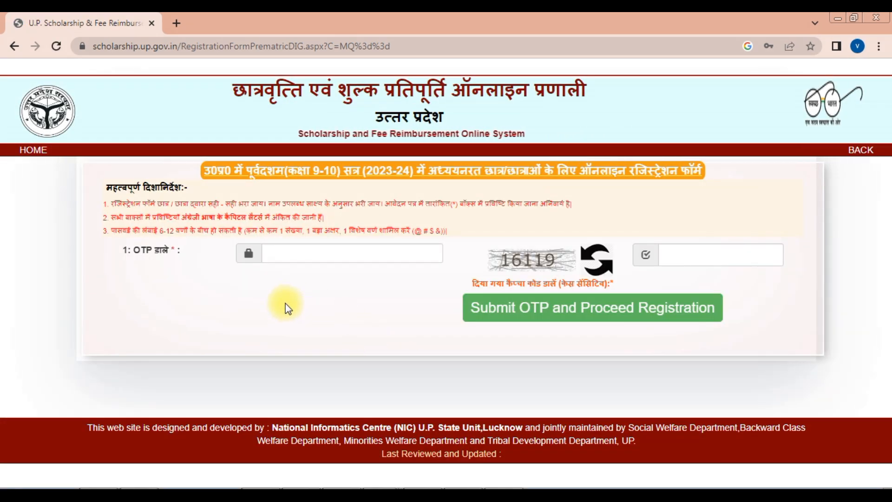
click(690, 251)
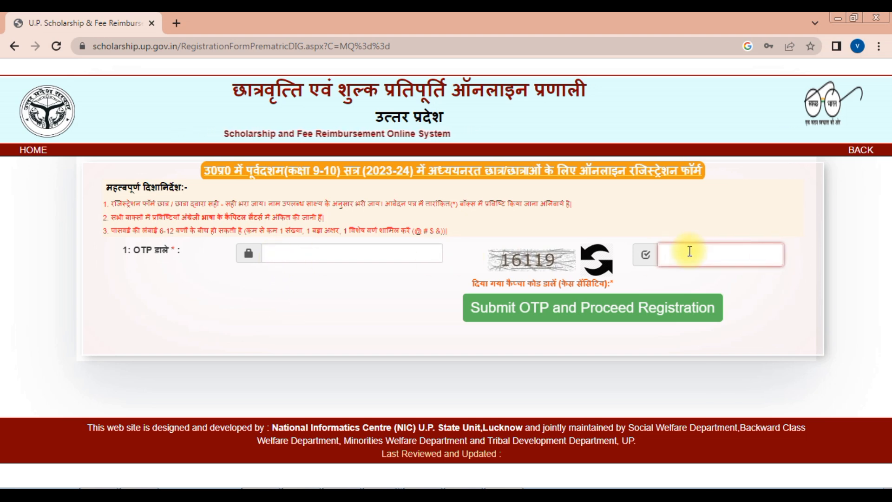
text(16119)
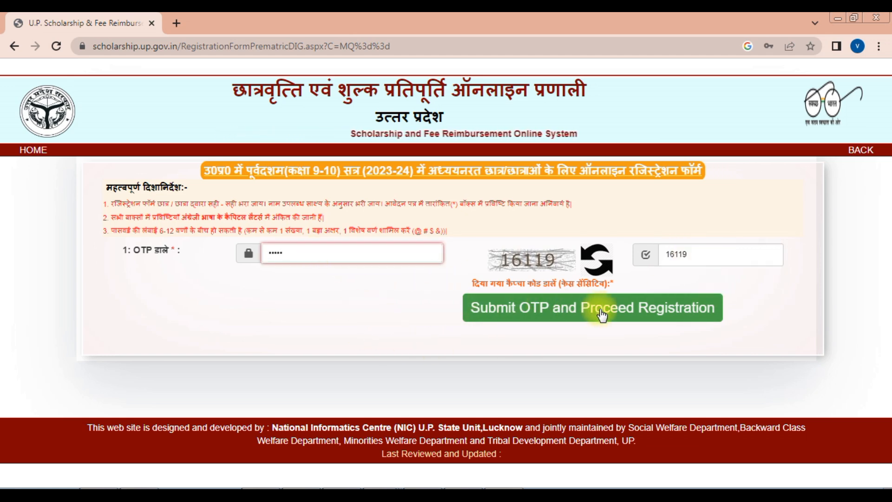
click(652, 315)
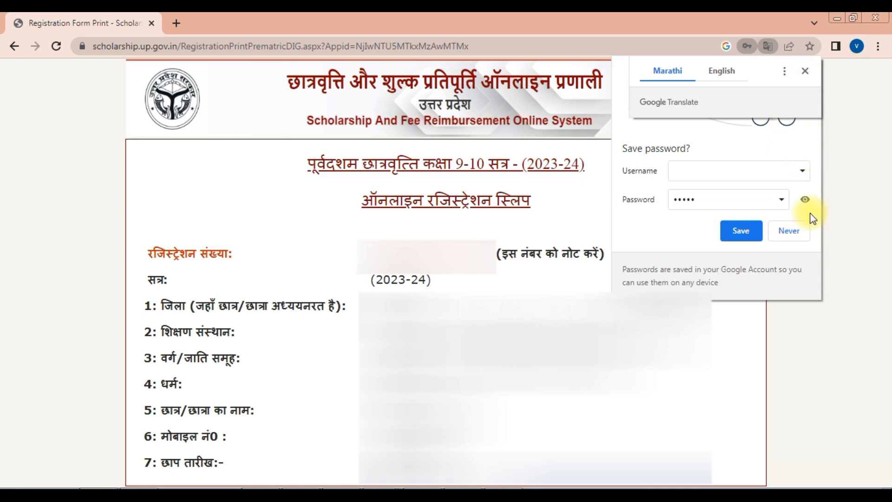
Print the registration slip on HP LaserJet M1005 (Copy 1), select the registration number, and return home
click(802, 234)
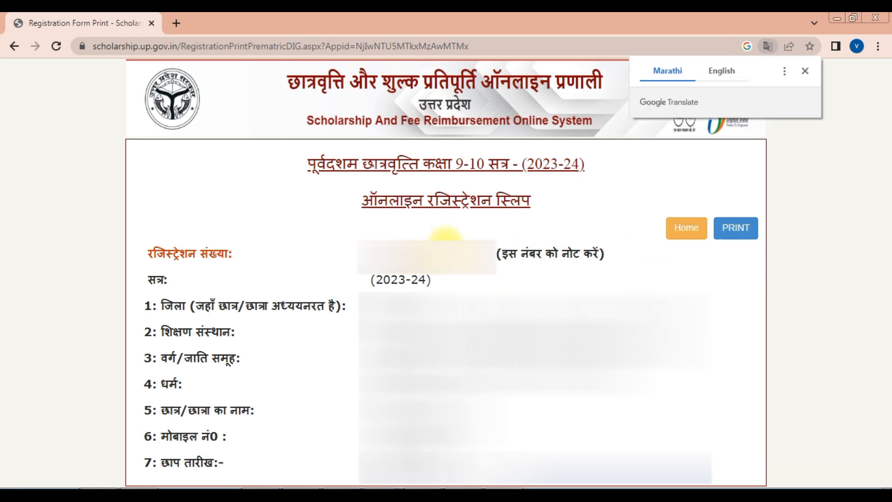
click(741, 232)
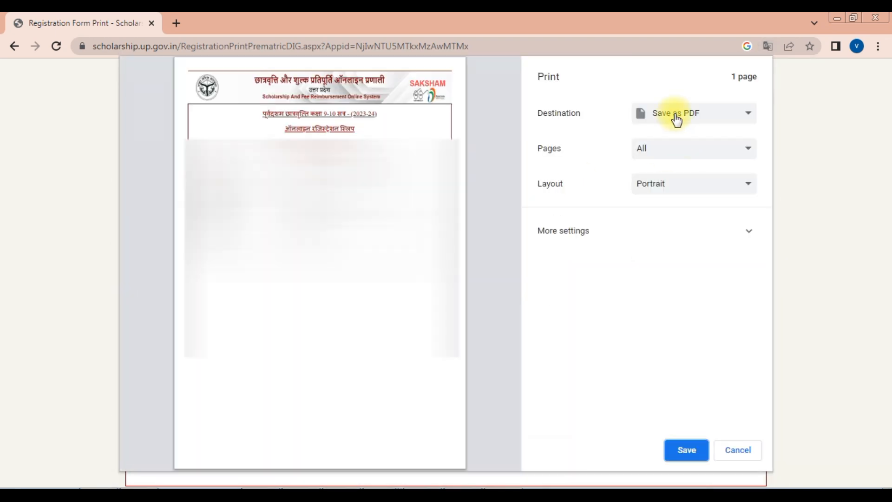
click(676, 116)
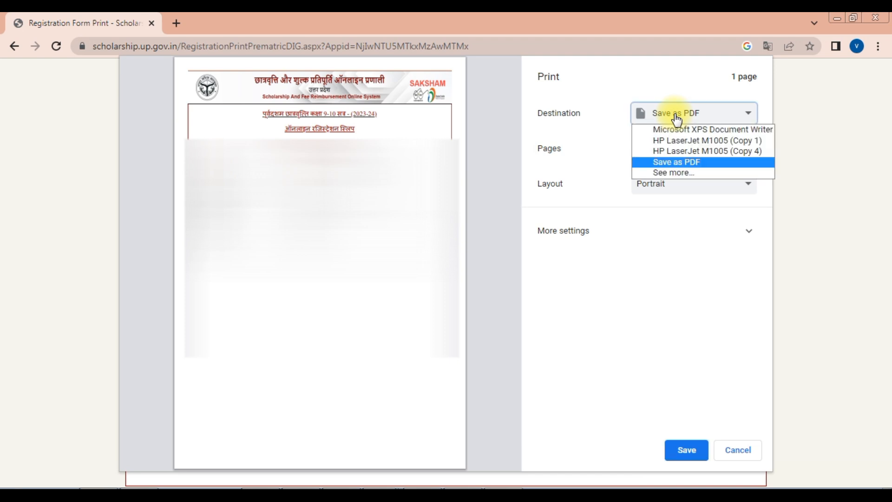
click(704, 142)
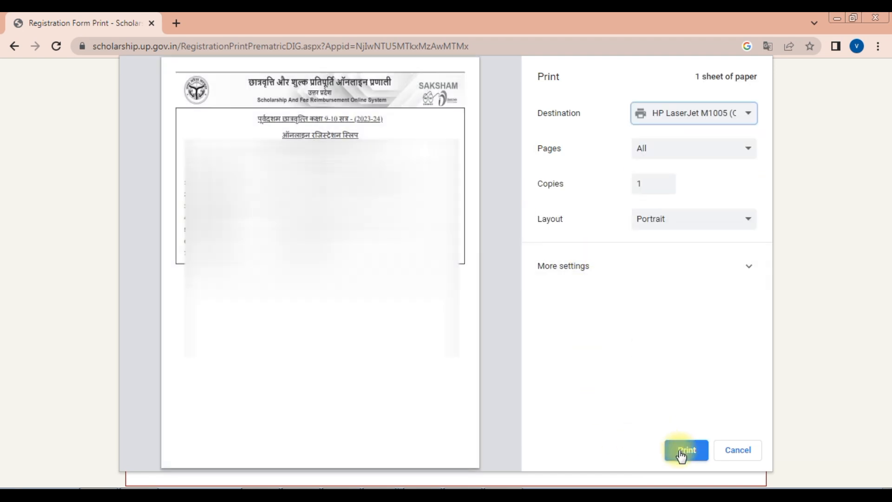
click(681, 453)
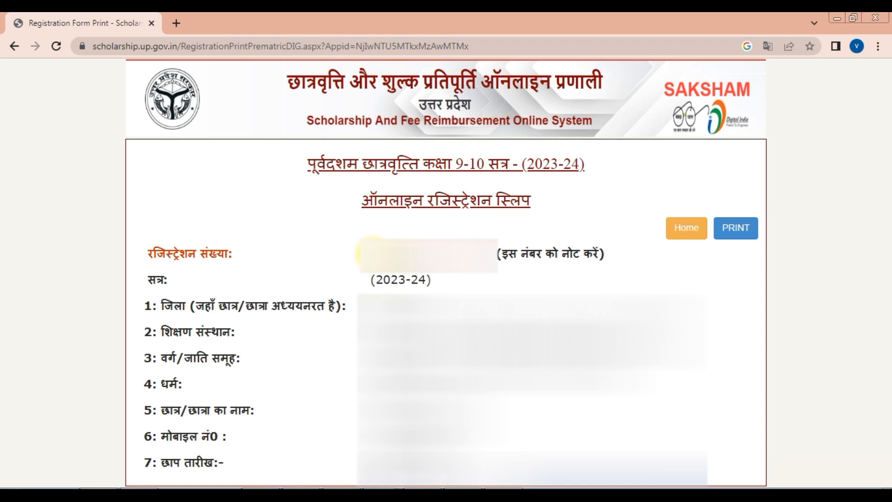
drag(372, 253, 498, 248)
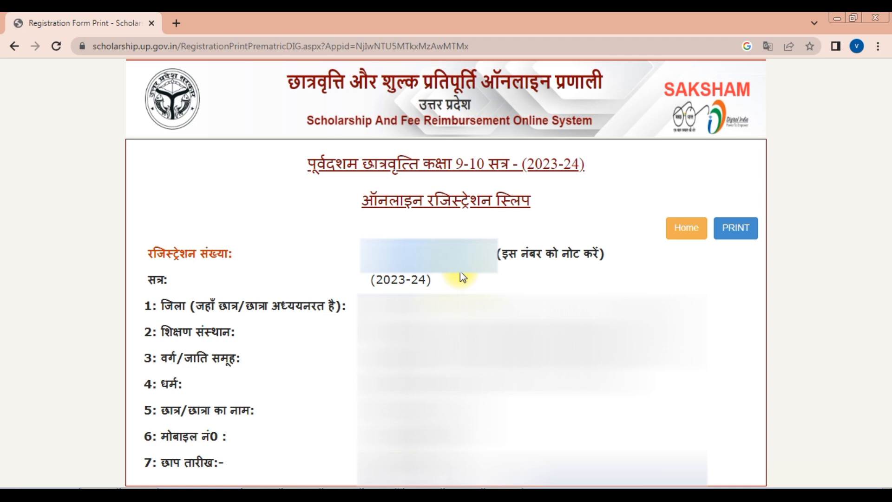
click(686, 227)
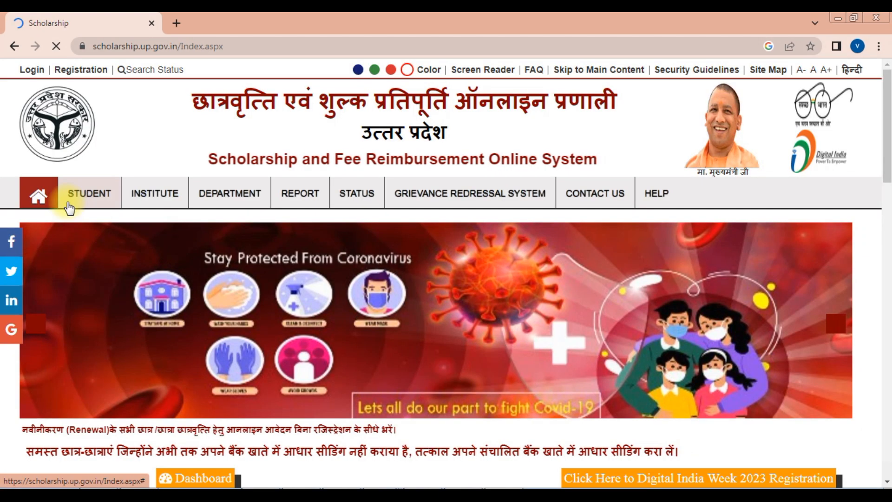
Open the Prematric Student Login form from STUDENT > Fresh Login
mouse_move(90, 196)
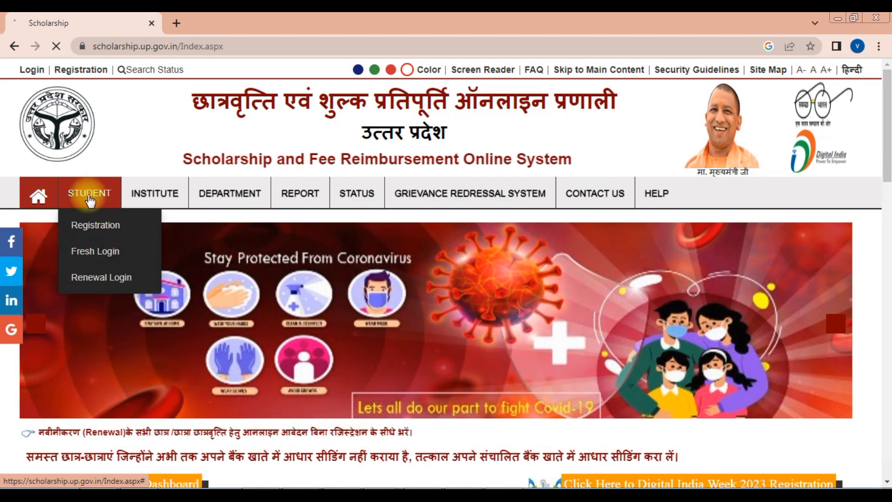
mouse_move(96, 251)
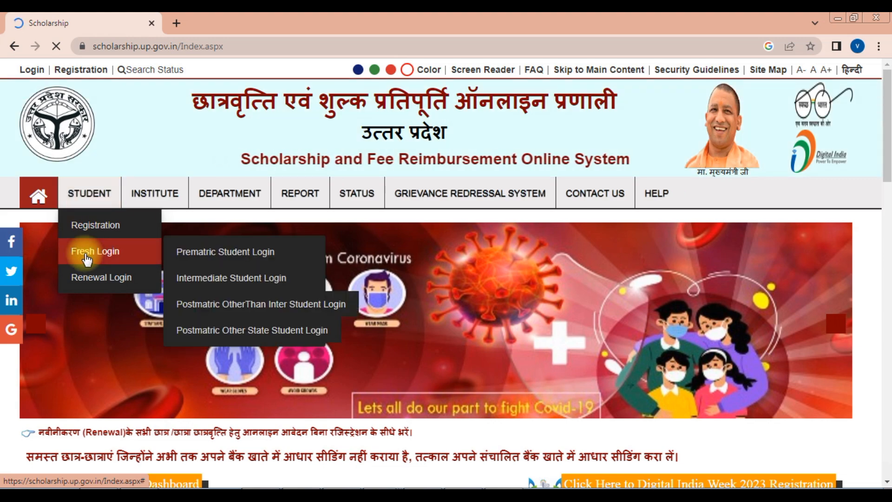
click(241, 256)
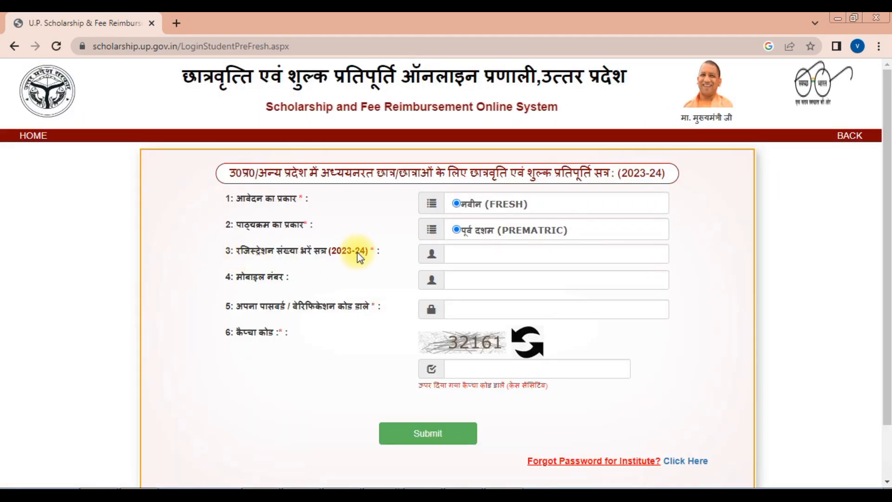
Log in with the registration number, mobile number, password and captcha 32161
click(465, 255)
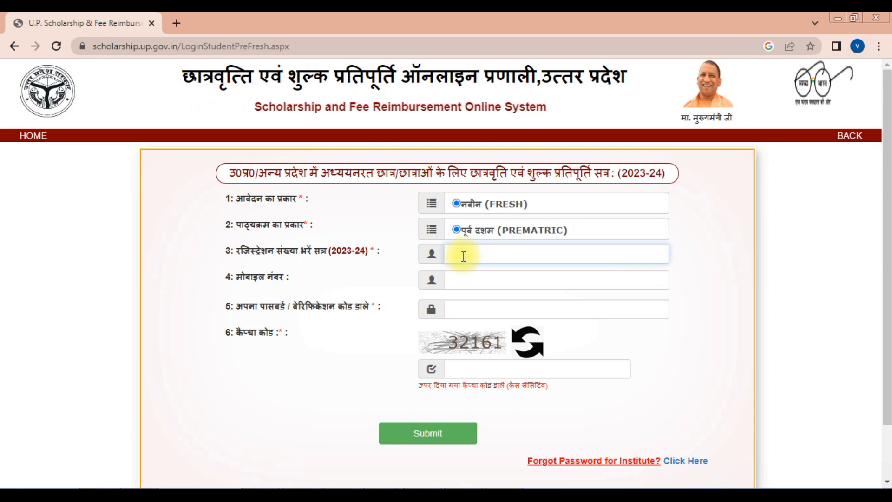
text(6)
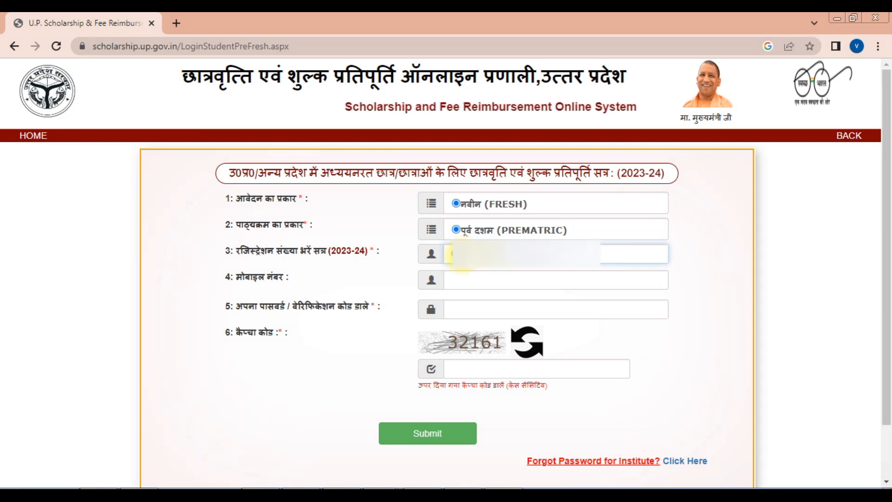
click(464, 279)
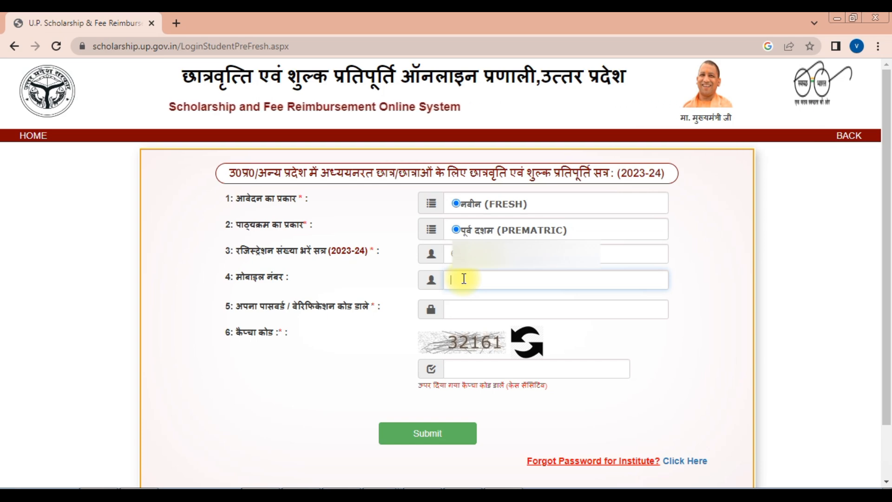
text(9)
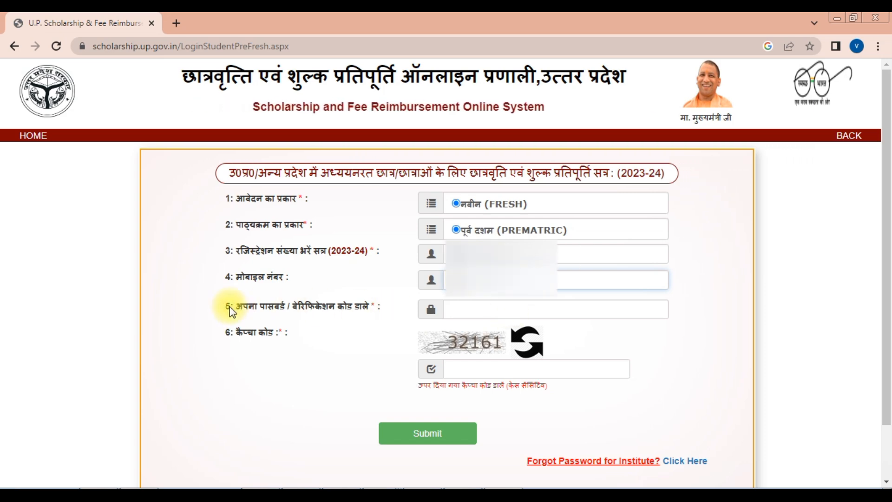
click(473, 309)
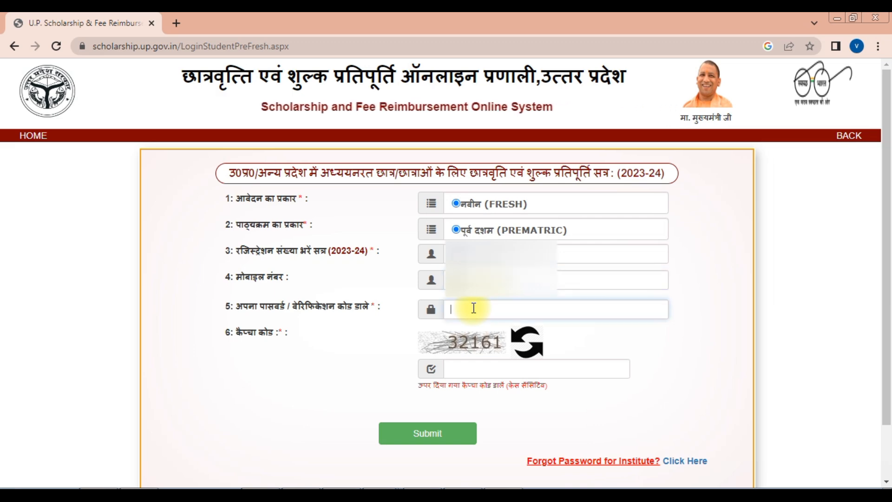
text(•••••••)
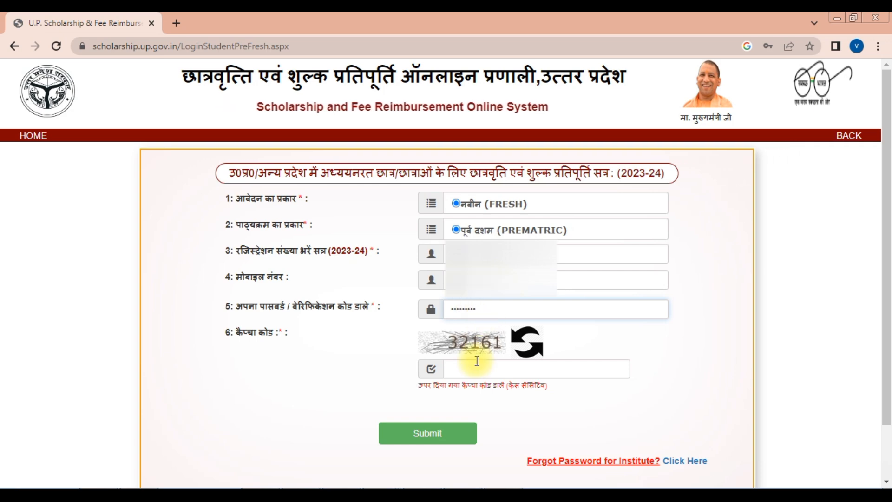
click(476, 371)
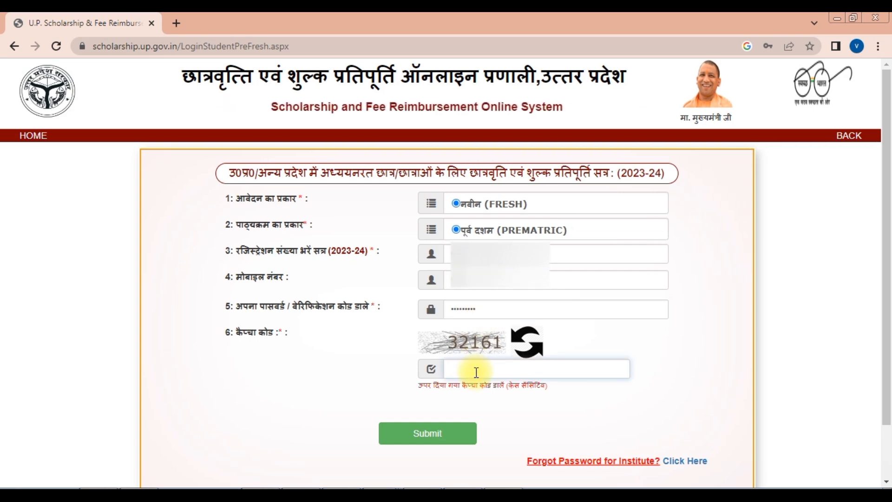
text(32161)
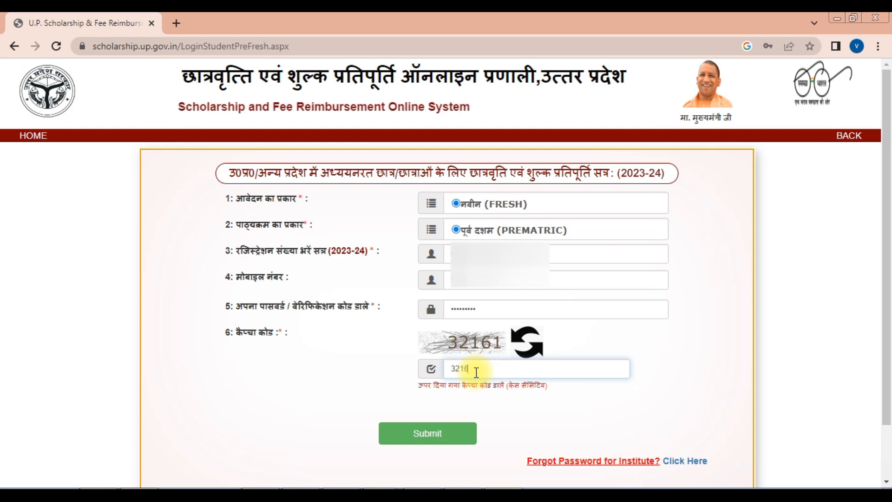
click(432, 437)
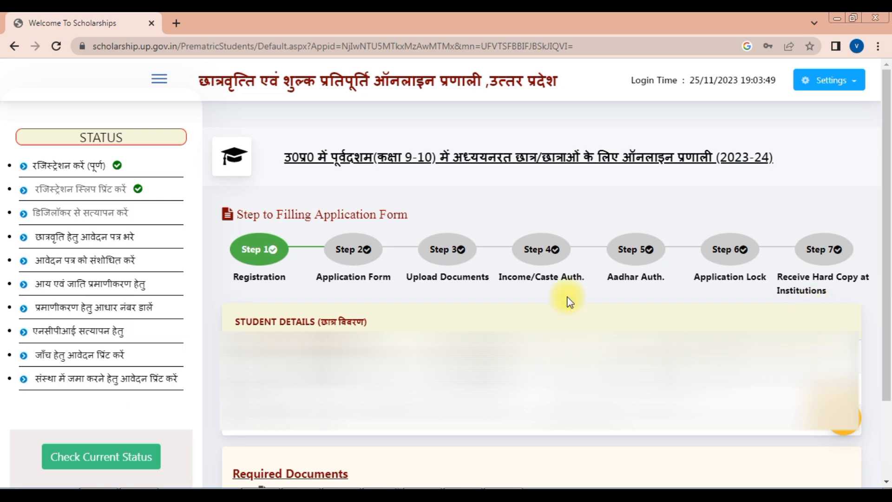
Open the DigiLocker verification link from the STATUS sidebar
double_click(101, 138)
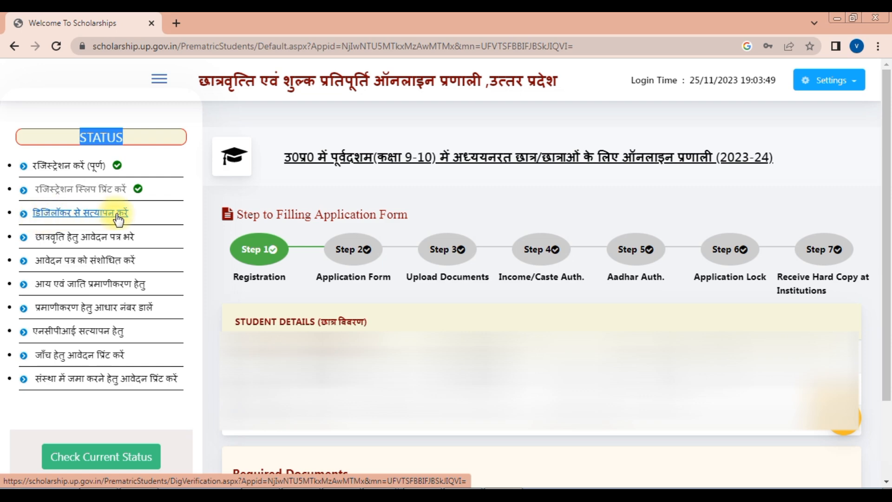
click(87, 213)
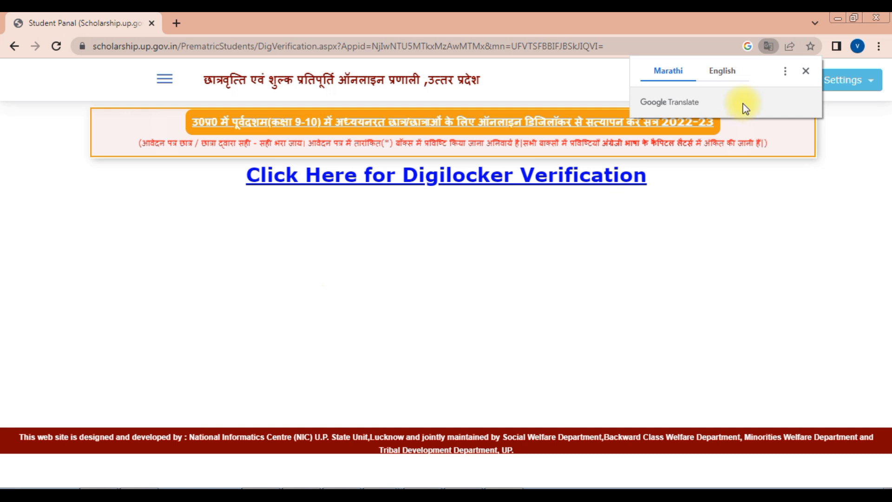
Start DigiLocker verification with captcha 16558, consent to Aadhaar sharing, and generate the OTP
click(806, 72)
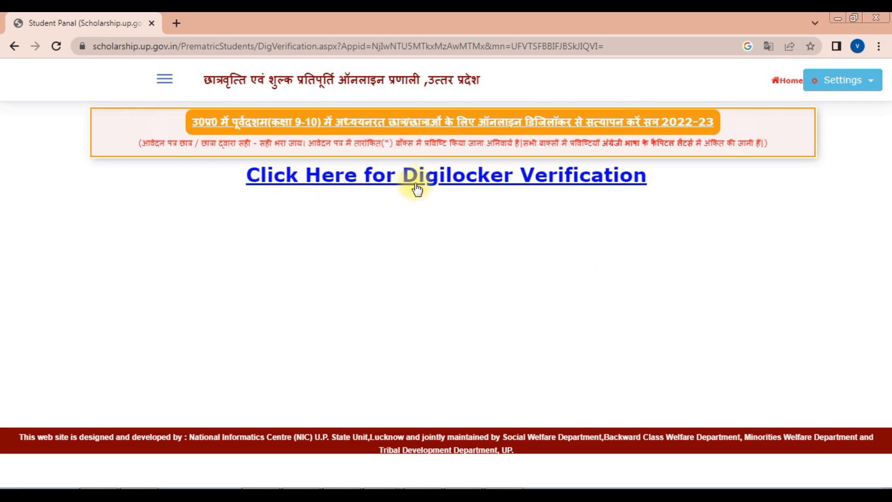
click(567, 176)
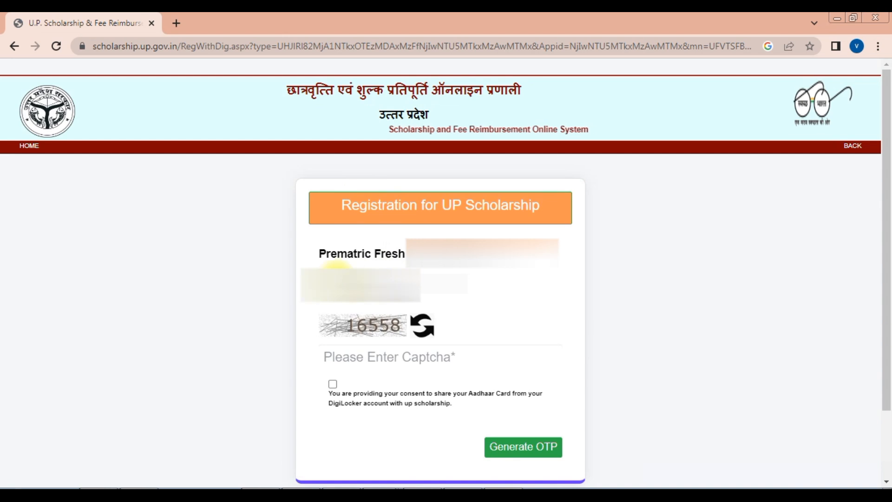
click(357, 357)
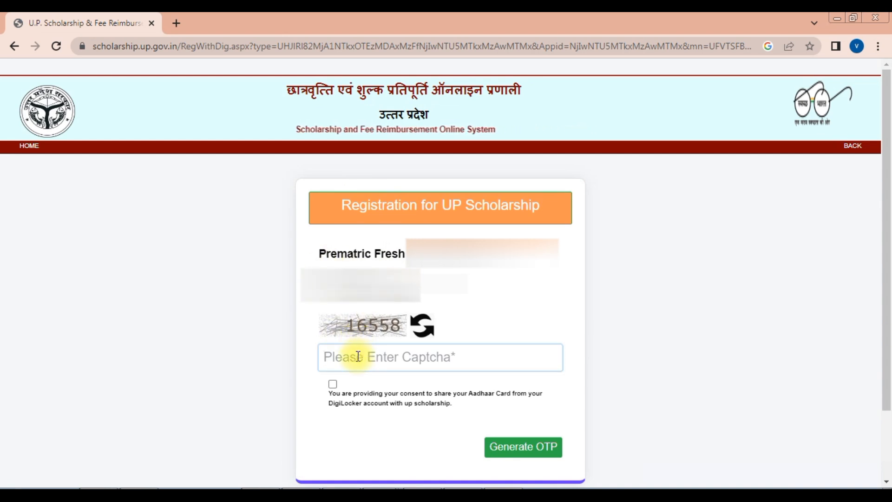
text(16558)
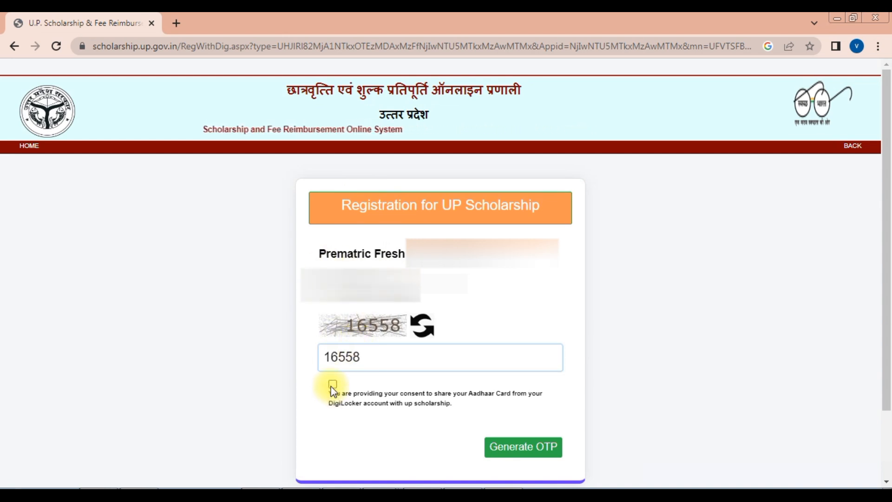
click(334, 386)
click(525, 448)
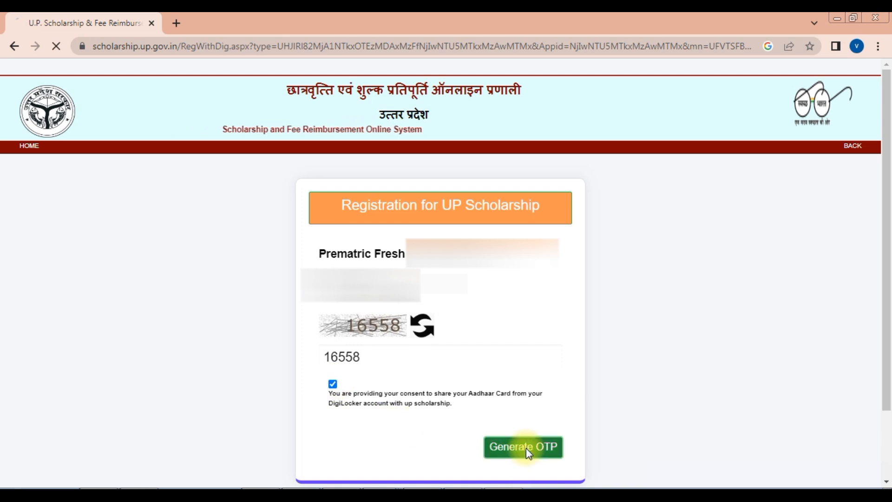
click(347, 280)
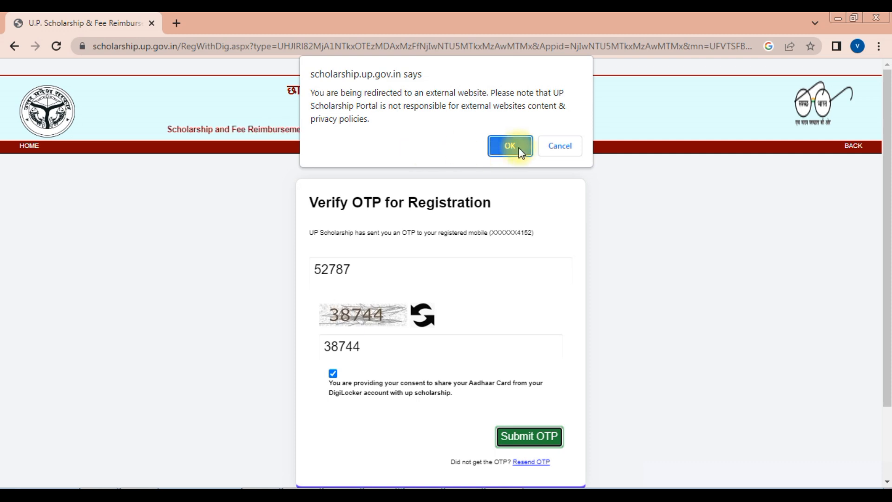
Accept the redirect to DigiLocker and allow location access to reach its sign-in page
click(509, 147)
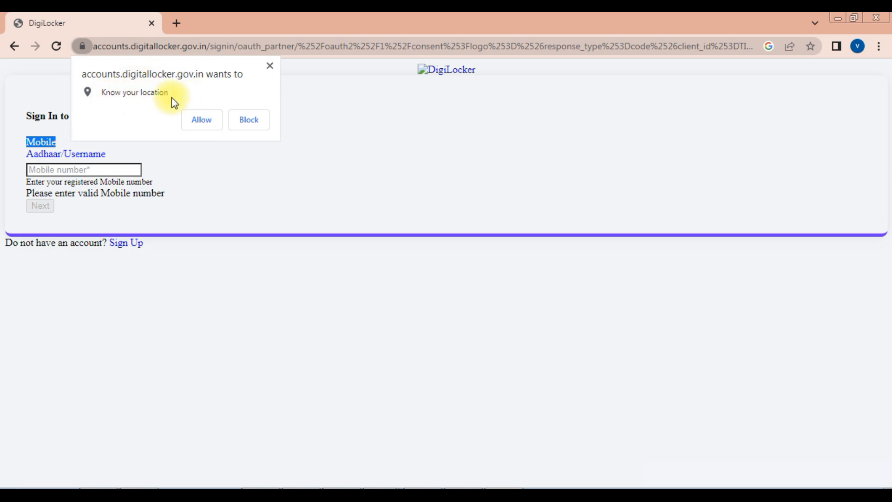
click(201, 121)
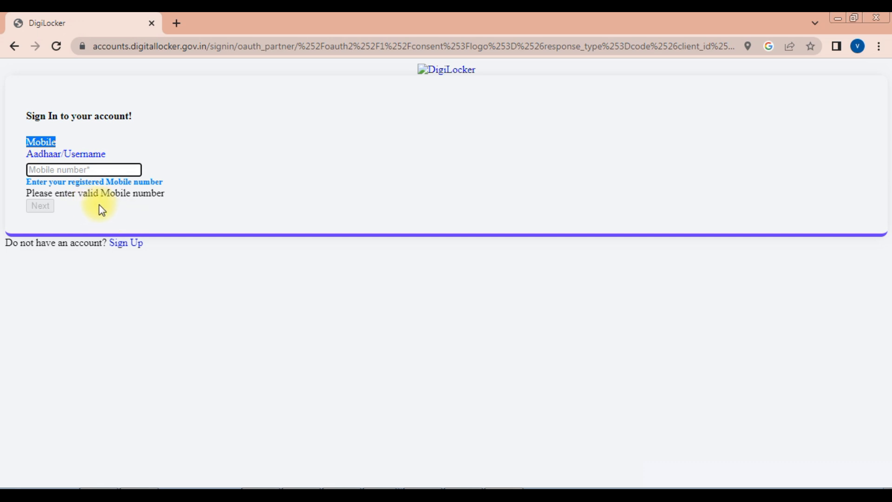
Start a new DigiLocker sign-up and submit the Aadhaar number across its three boxes
click(136, 246)
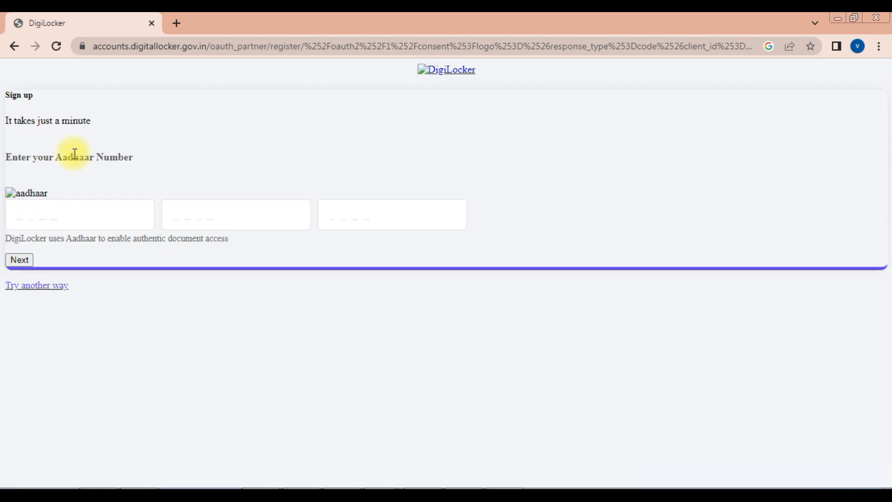
click(52, 214)
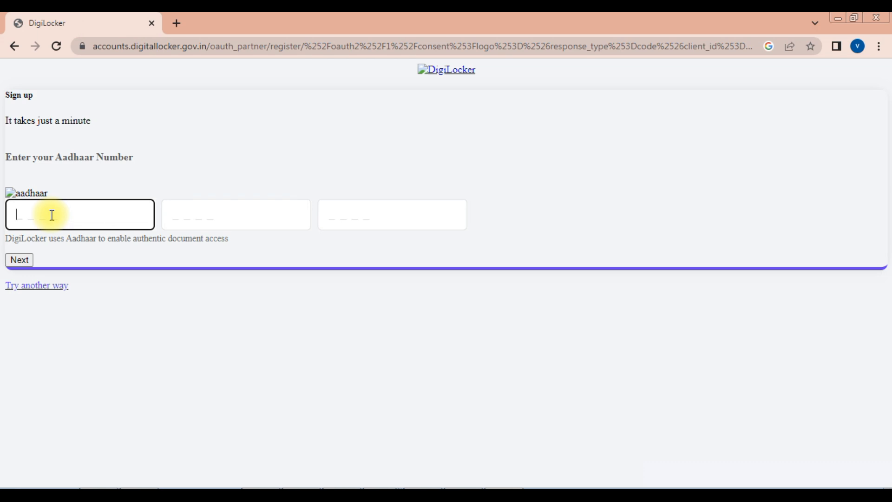
key(Tab)
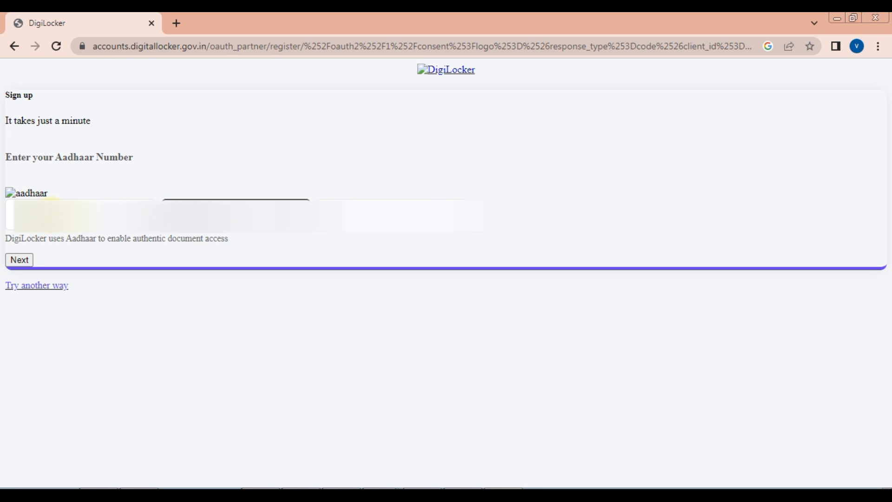
key(Tab)
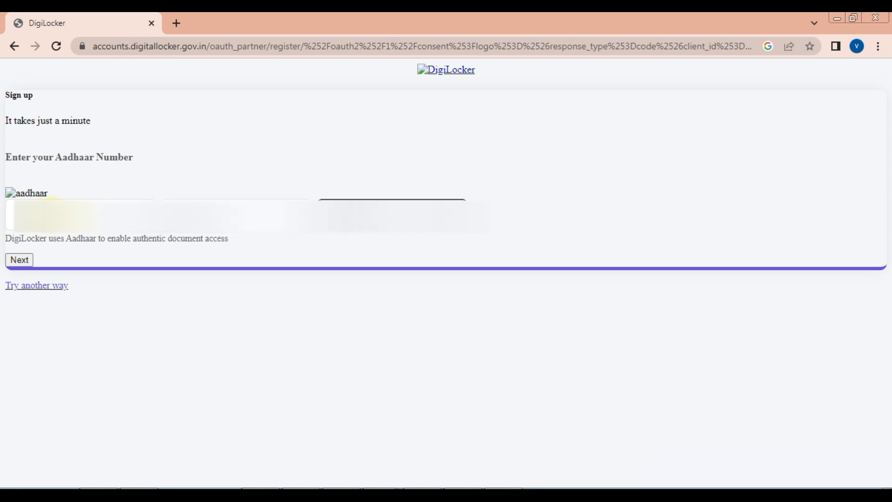
click(20, 260)
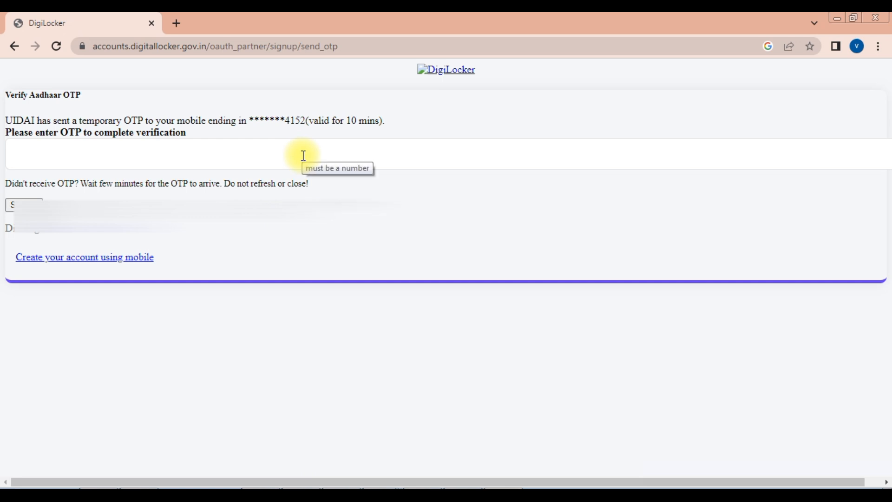
Enter and submit the Aadhaar OTP sent to the registered mobile
click(303, 155)
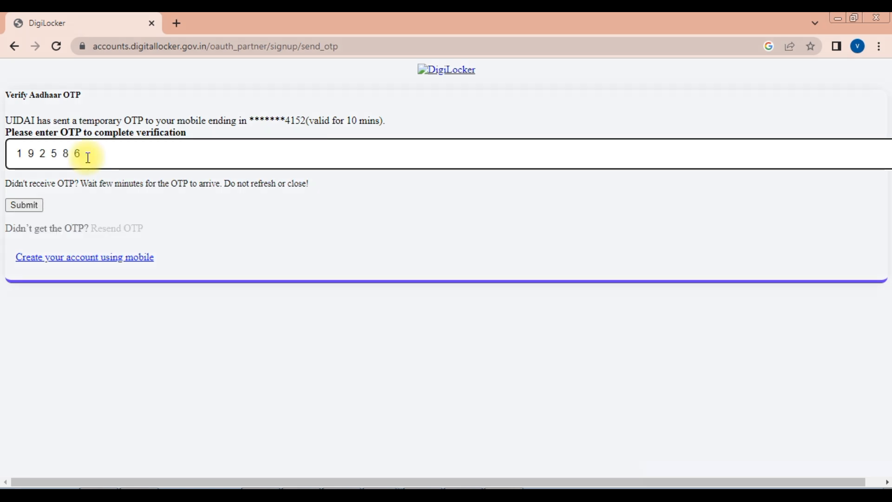
click(24, 205)
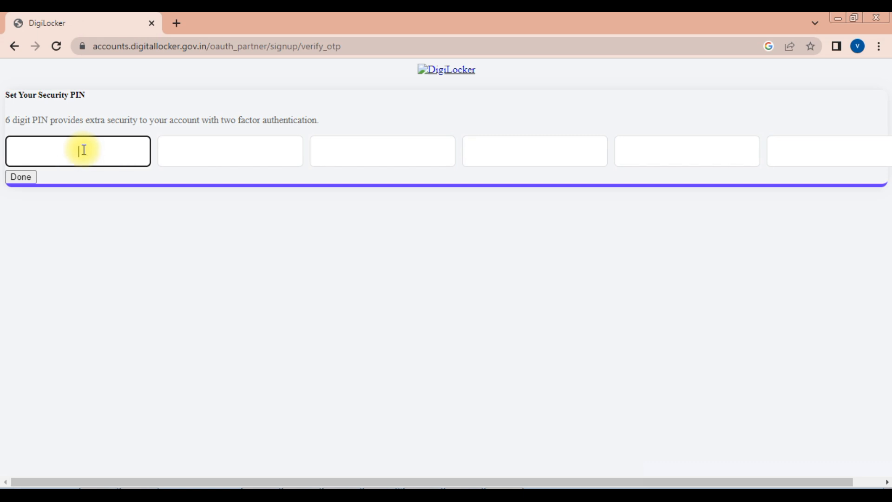
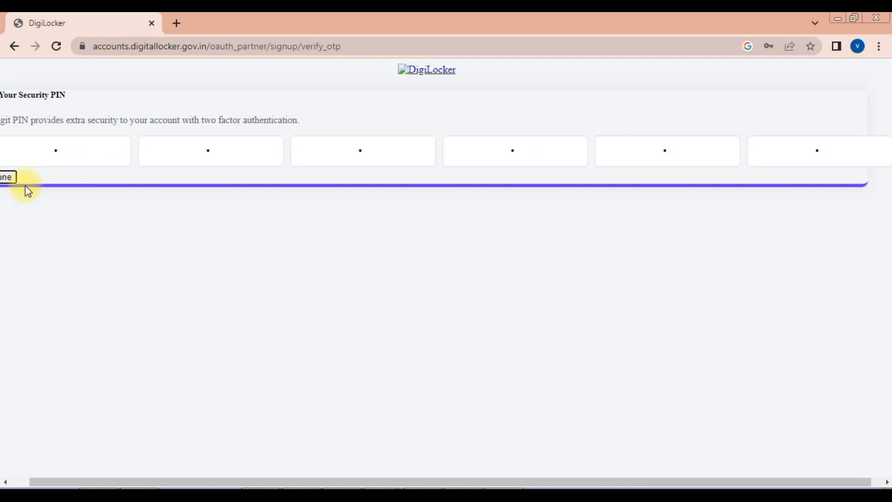
Set a six-digit DigiLocker security PIN and save it
drag(186, 481, 81, 468)
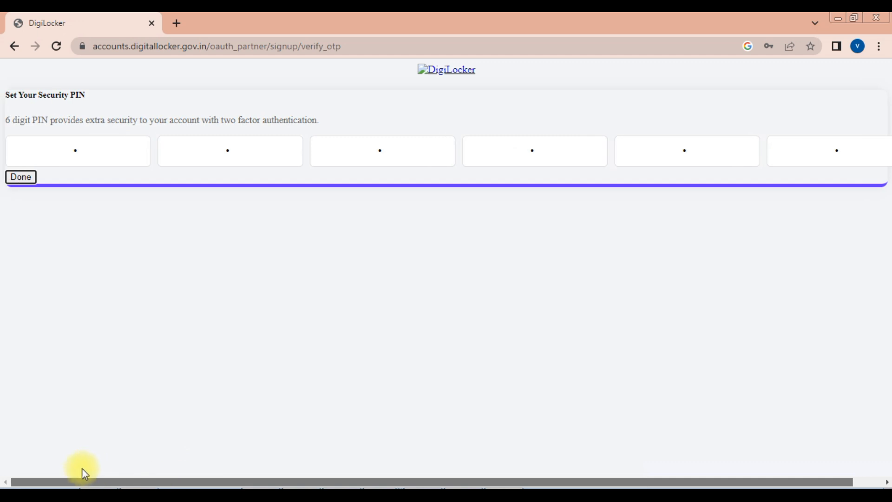
click(21, 179)
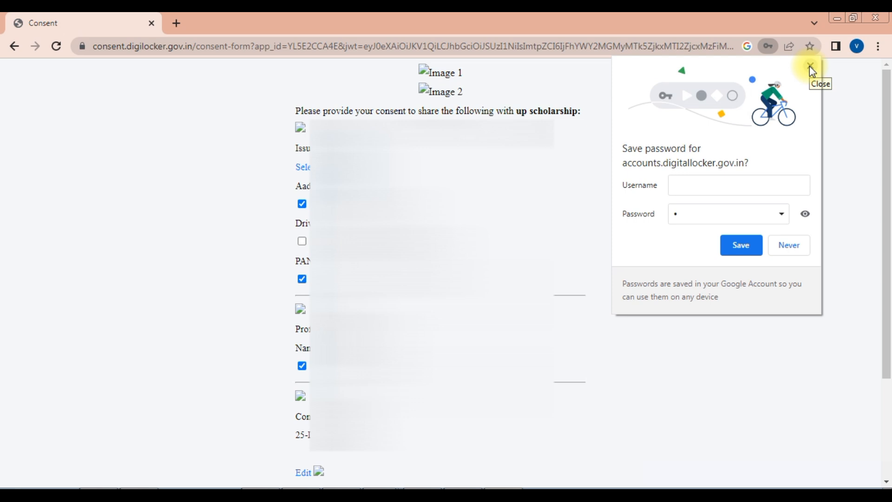
Dismiss the save-password prompt and allow document sharing with UP scholarship
click(810, 66)
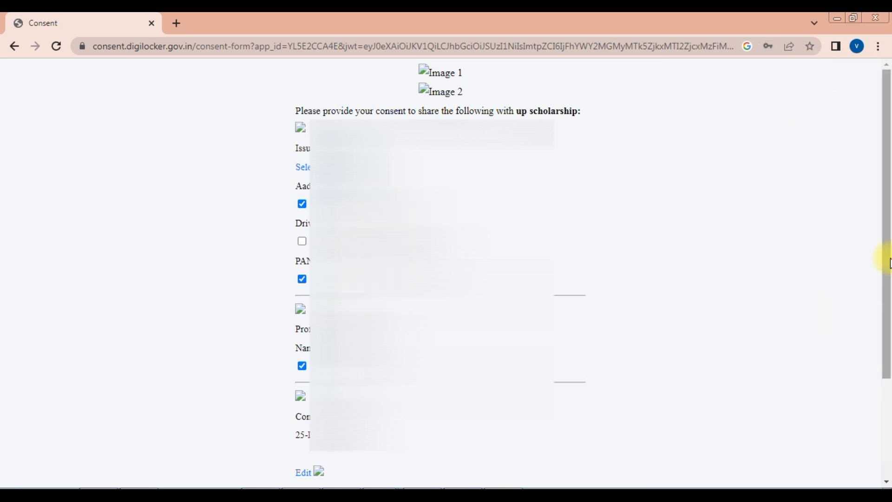
drag(888, 272, 888, 390)
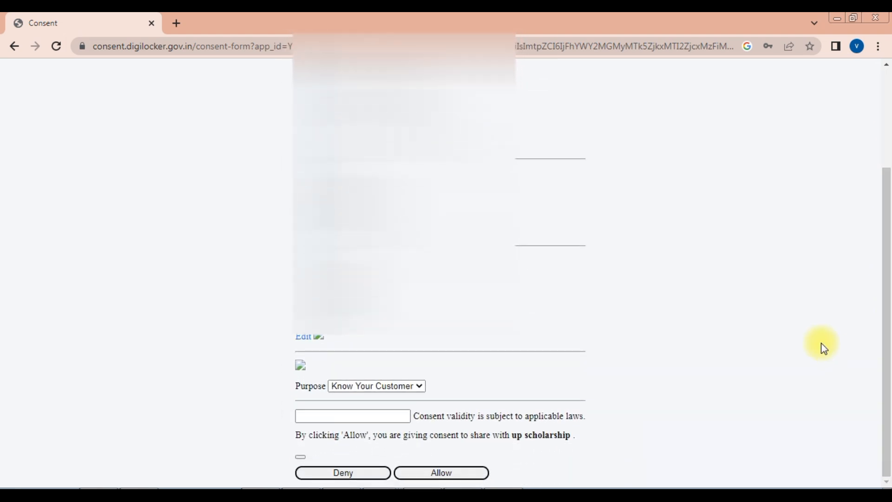
click(442, 473)
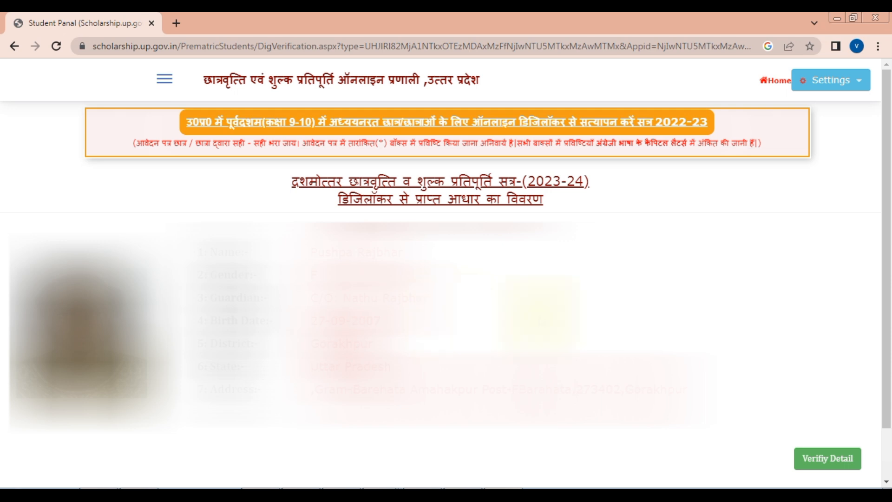
Verify the retrieved Aadhaar details and open the 2023-24 scholarship application form
click(827, 459)
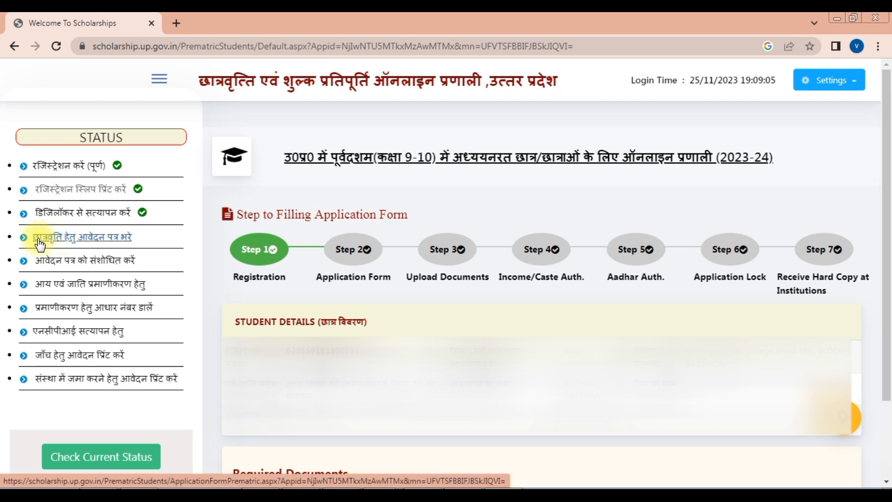
click(123, 240)
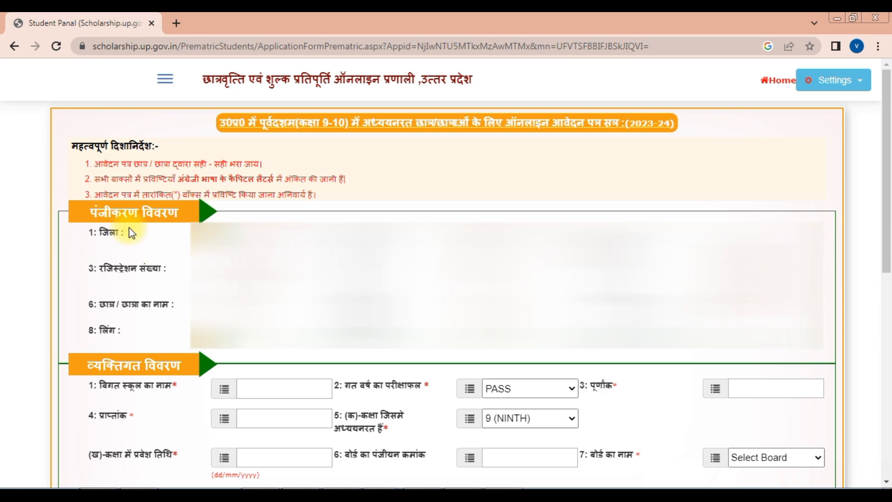
Enter previous school 'AMILA BADRAON' and total marks 600
drag(886, 240, 889, 372)
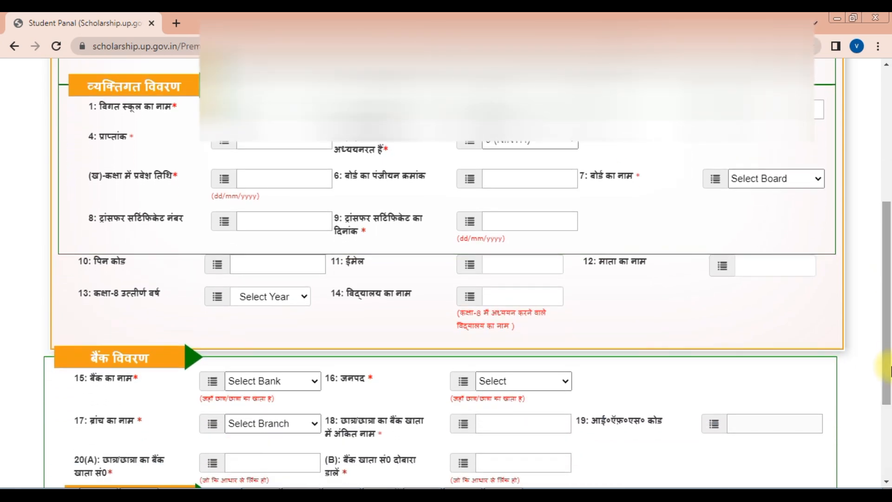
drag(86, 87, 198, 86)
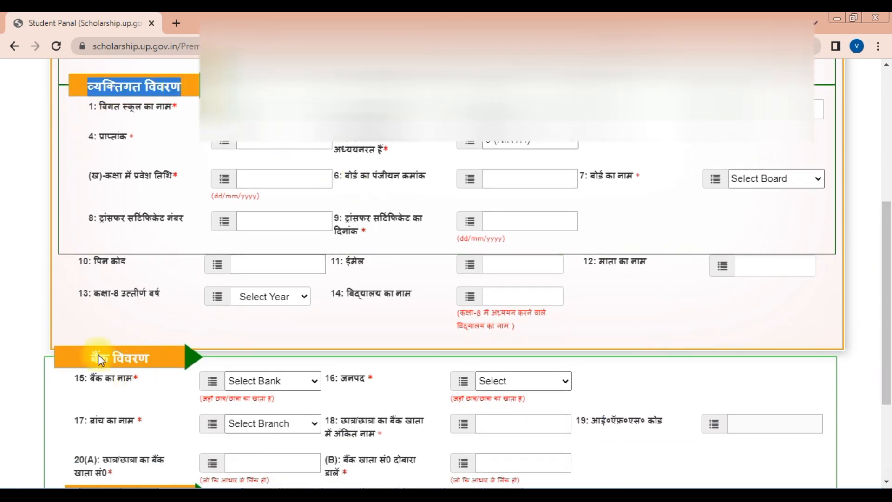
drag(99, 354, 144, 358)
scroll(866, 377, down, 3)
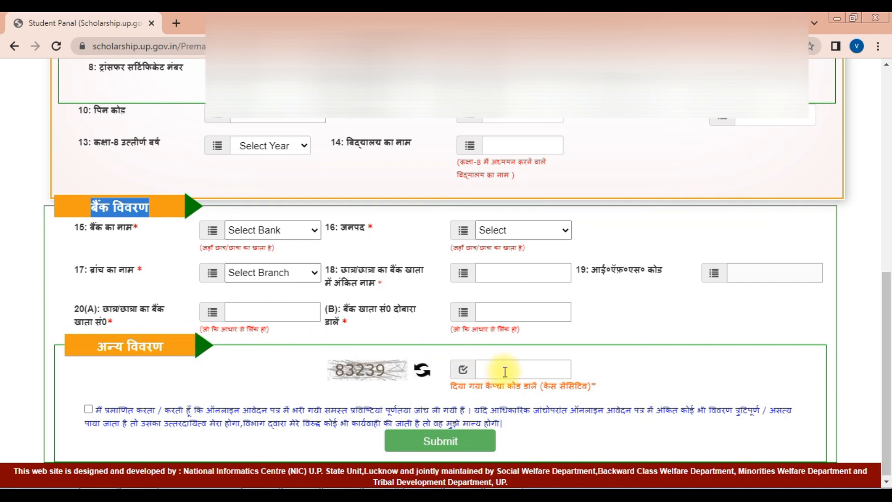
scroll(886, 251, up, 3)
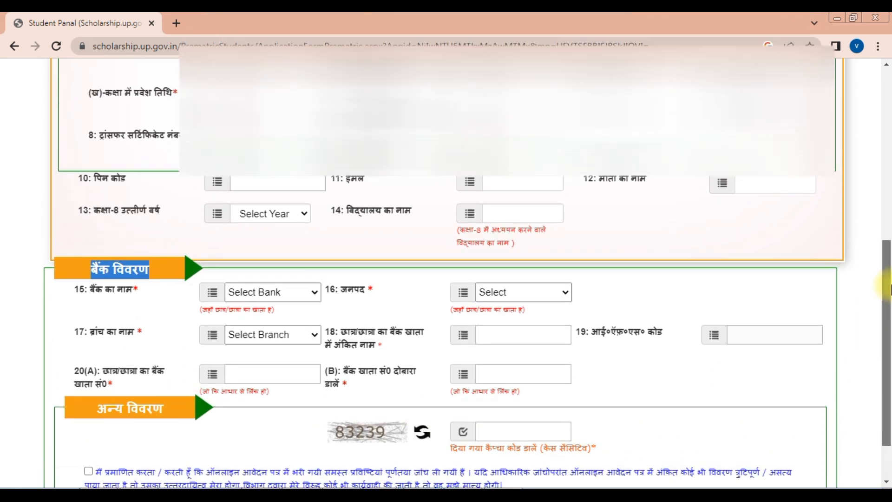
drag(890, 253, 887, 257)
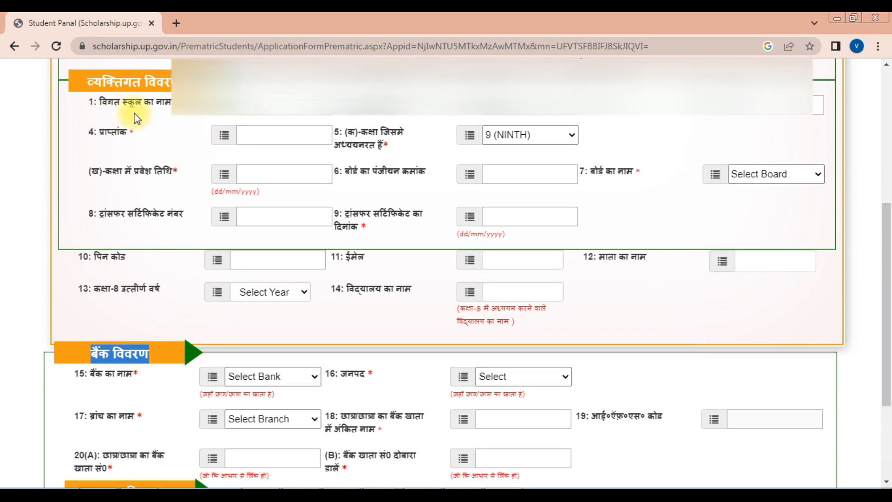
click(111, 119)
click(273, 107)
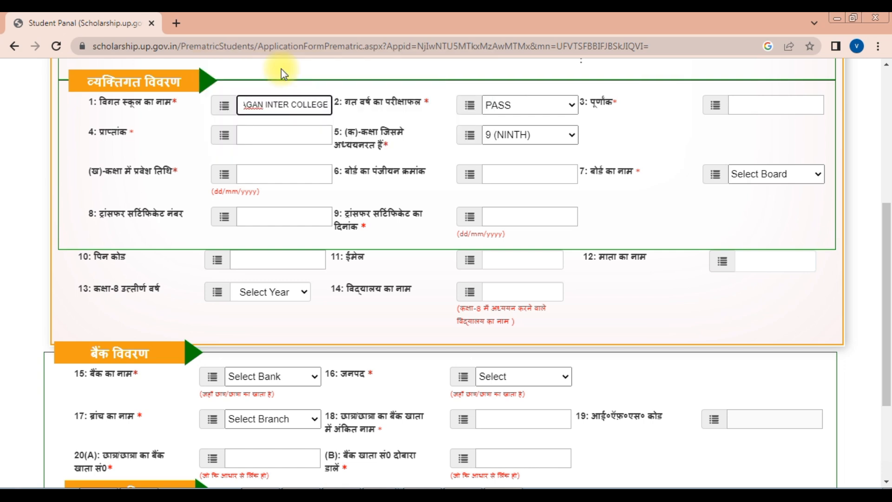
text(A)
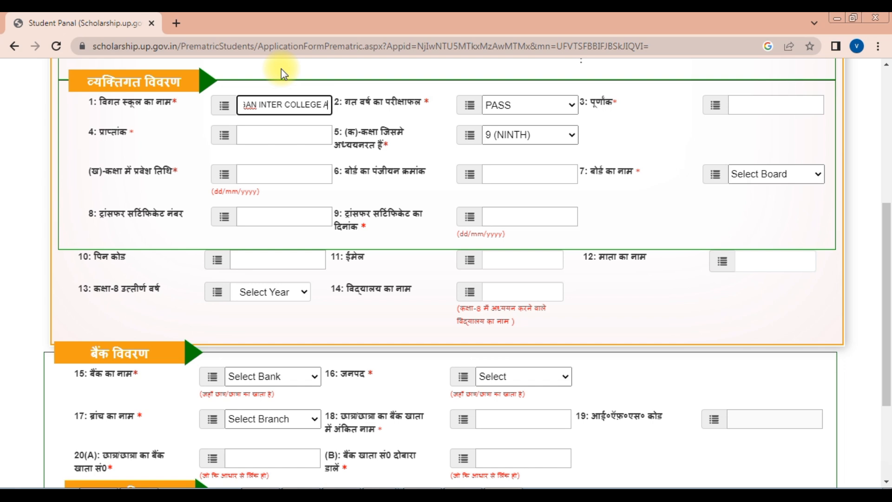
text(MILA BAD)
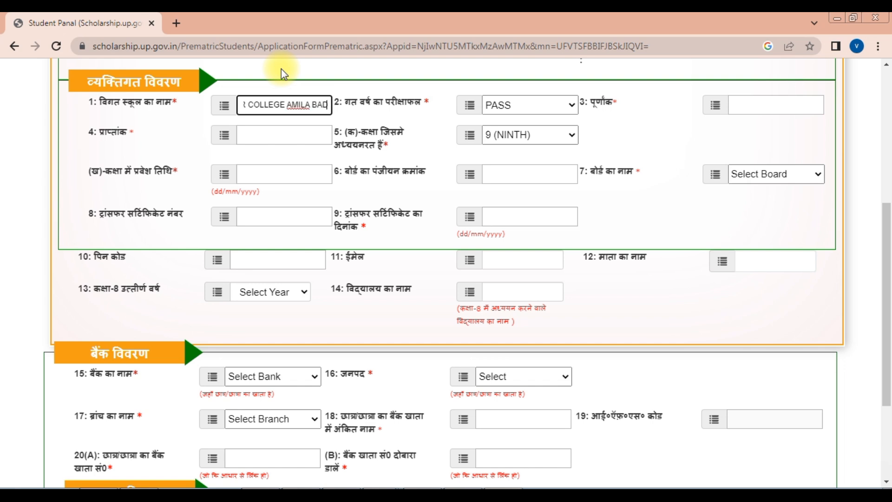
text(RAON)
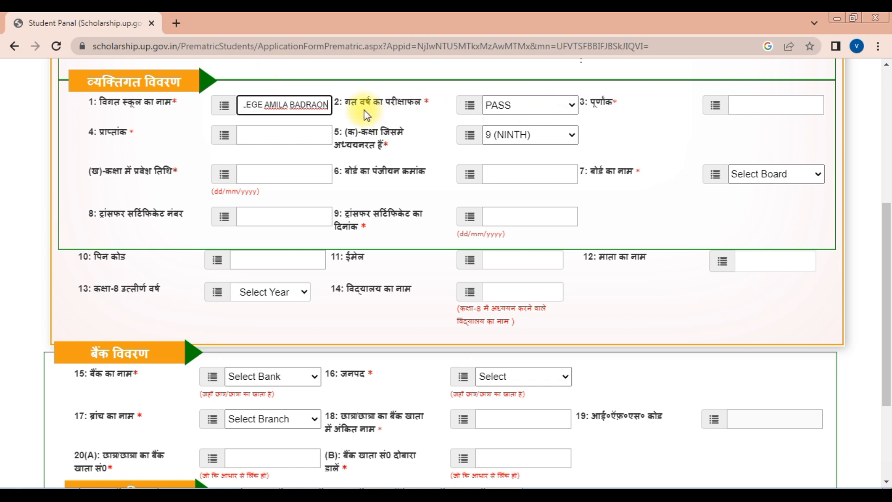
click(528, 104)
click(529, 105)
click(776, 104)
text(600)
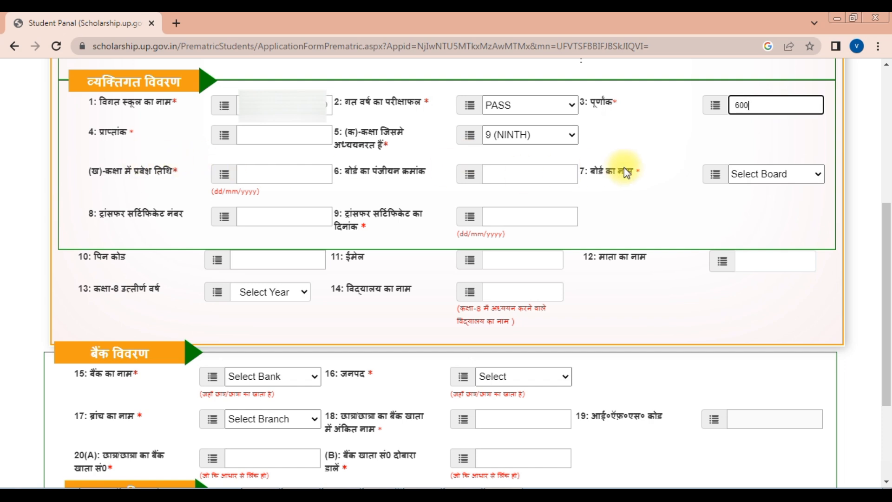
Enter obtained marks 365 and select current class 10 (TENTH)
click(281, 138)
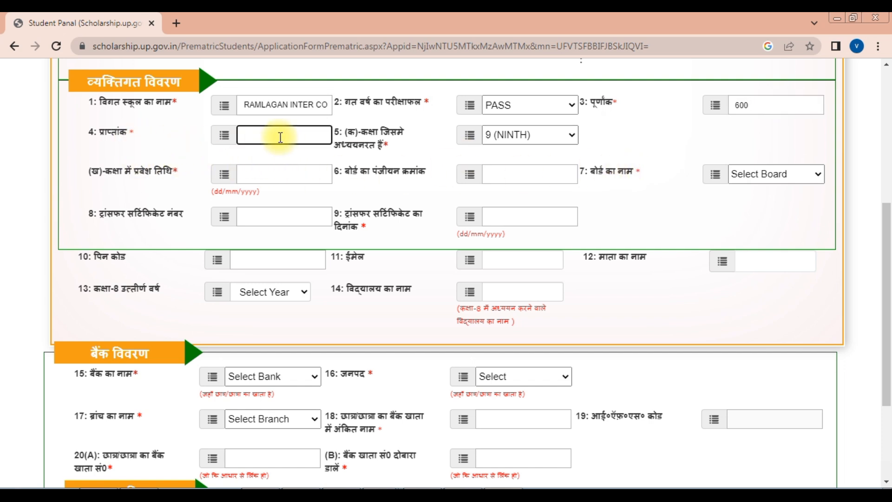
text(365)
click(524, 135)
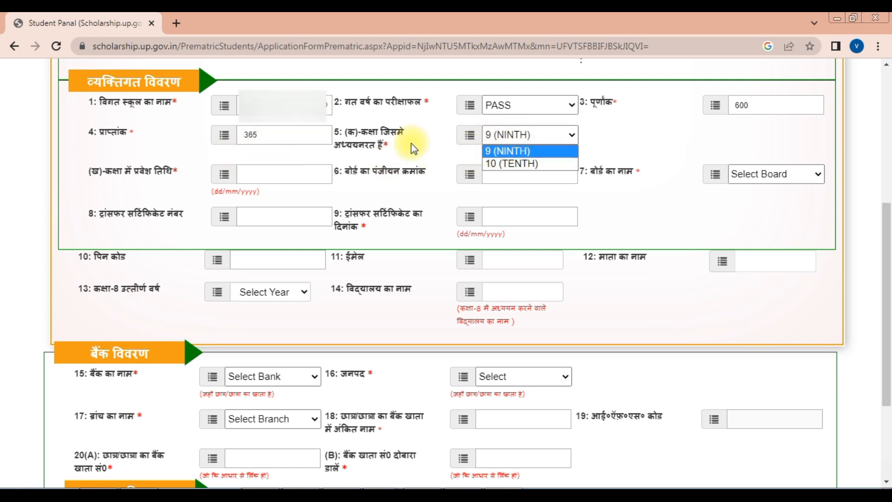
click(541, 165)
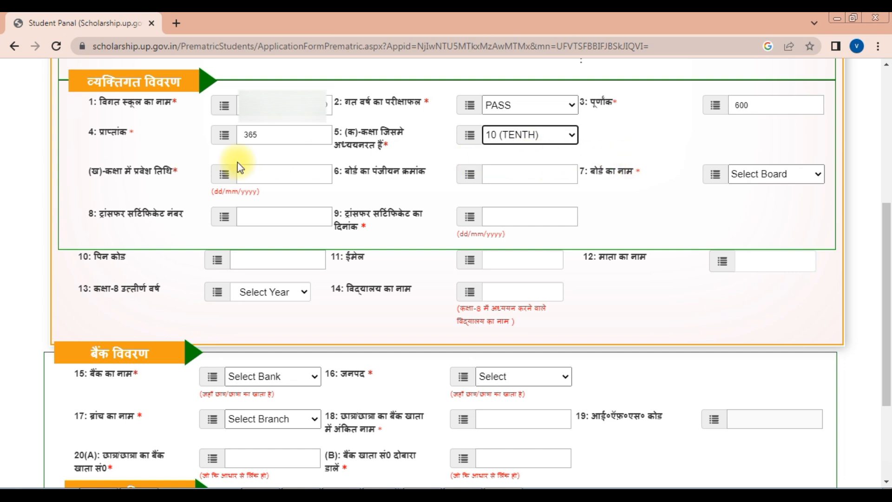
Enter class entry date, board registration number 0, UP BOARD, and TC date 31/03/2023
click(285, 177)
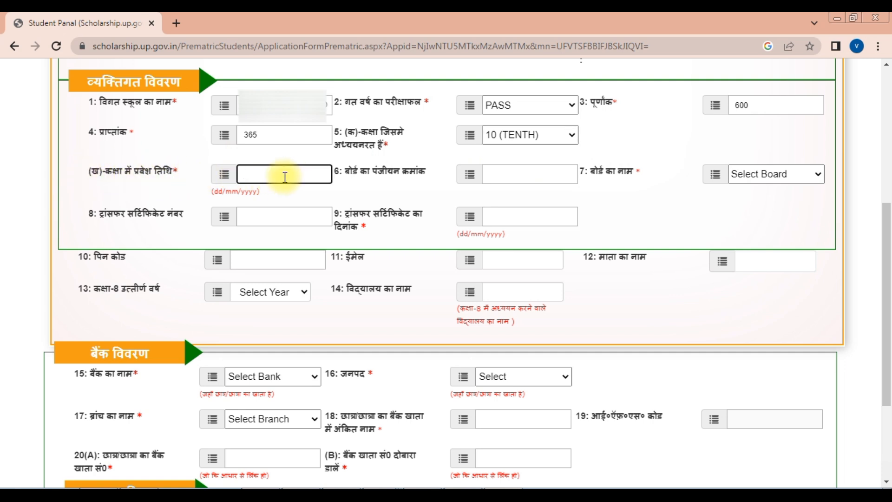
text(01/04/)
text(2023)
click(536, 175)
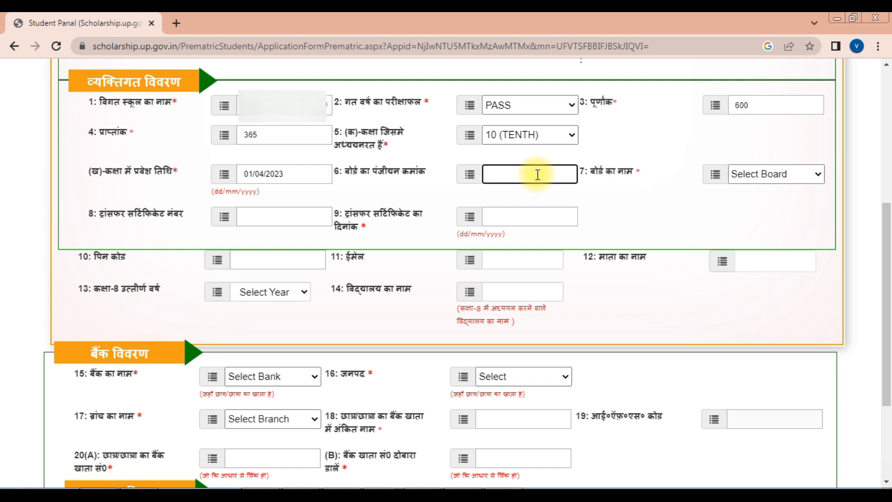
text(0)
click(748, 175)
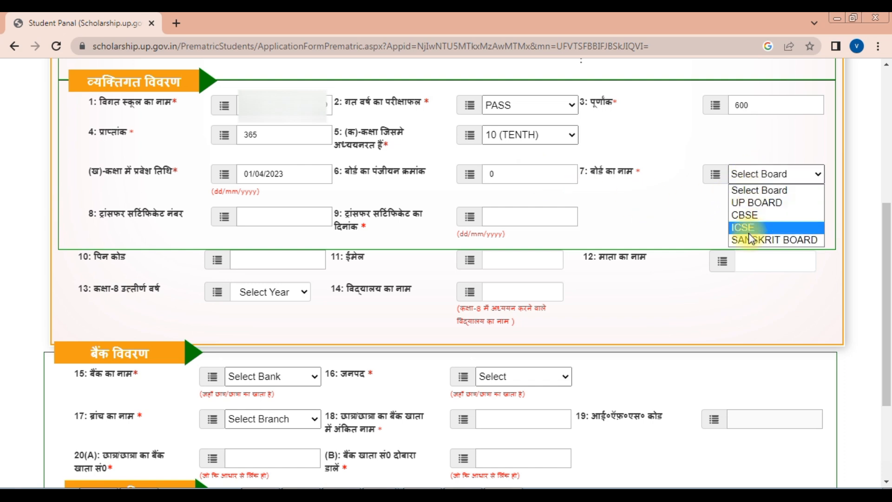
click(756, 206)
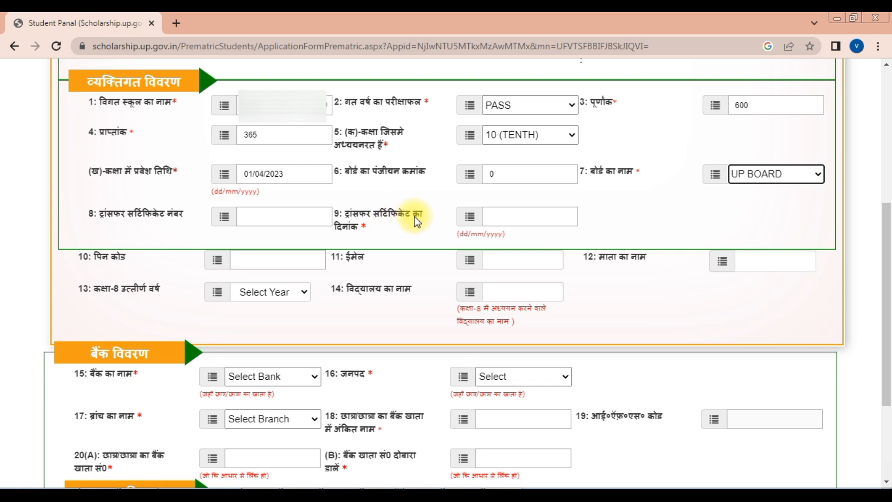
click(486, 222)
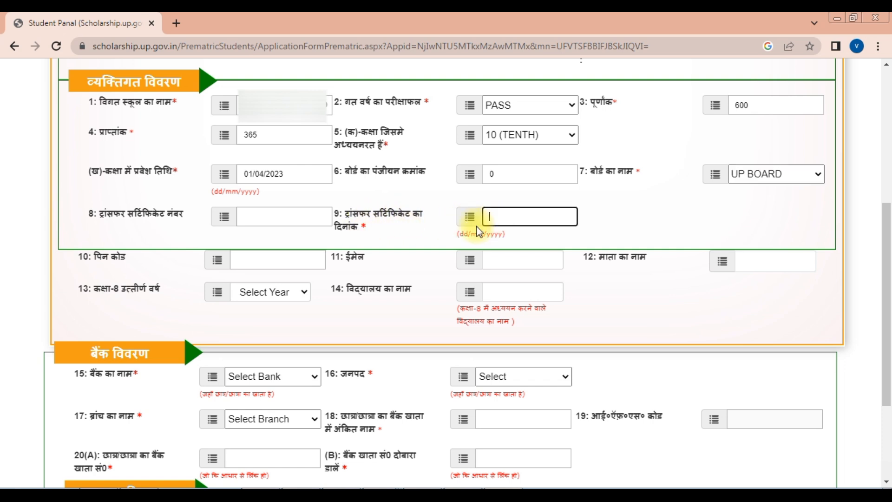
text(31/03/2023)
click(657, 223)
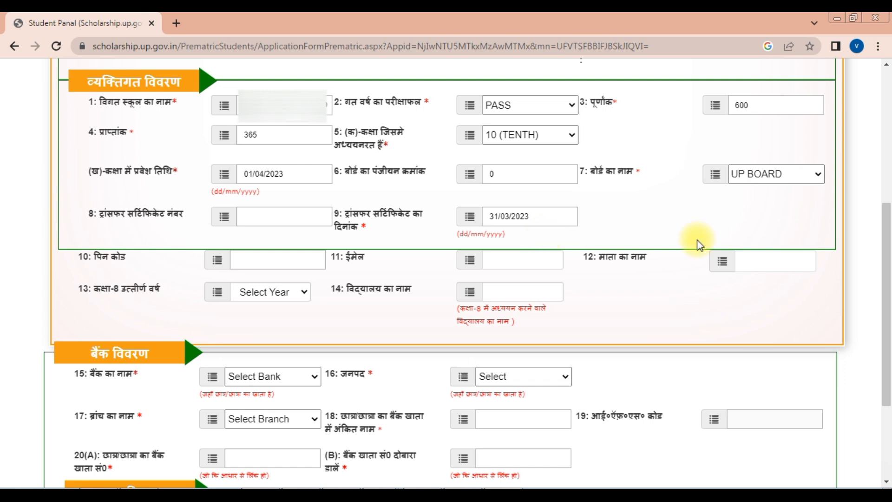
mouse_move(889, 264)
mouse_down()
mouse_move(886, 276)
mouse_move(885, 267)
mouse_up()
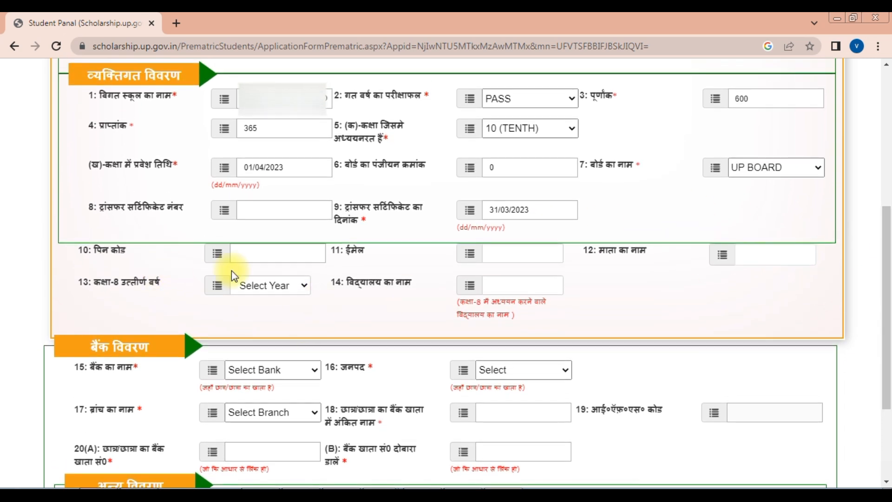
Enter the PIN code and mother's name, choose class-8 year 2022, and add the class-8 school
click(265, 251)
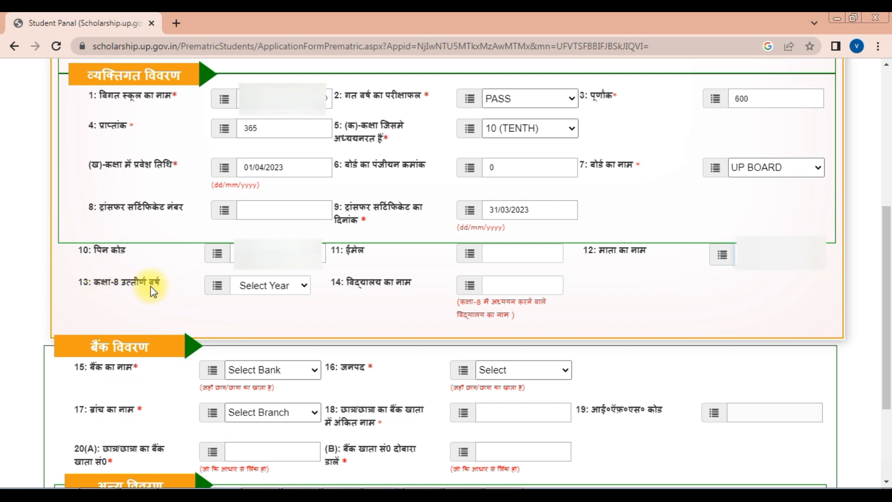
click(272, 287)
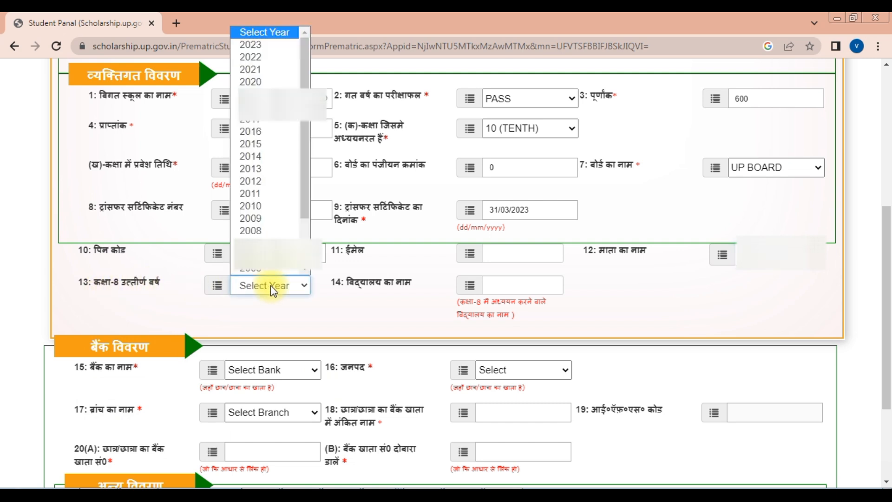
click(263, 56)
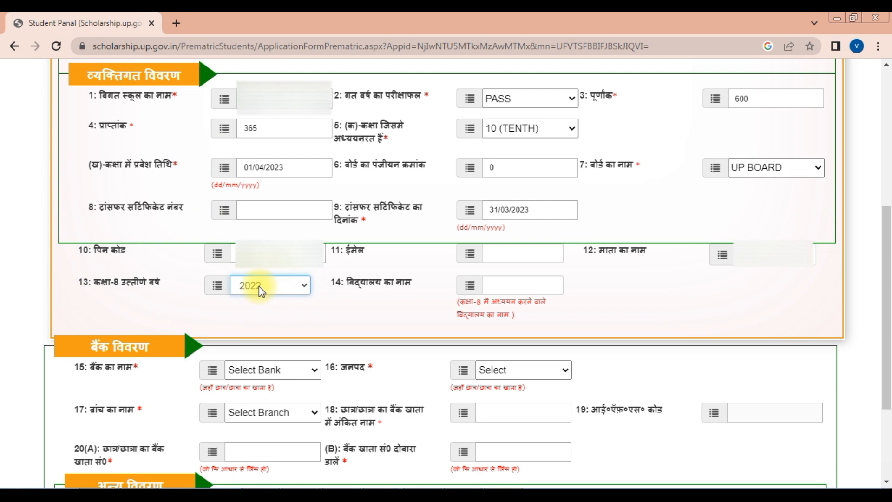
click(513, 282)
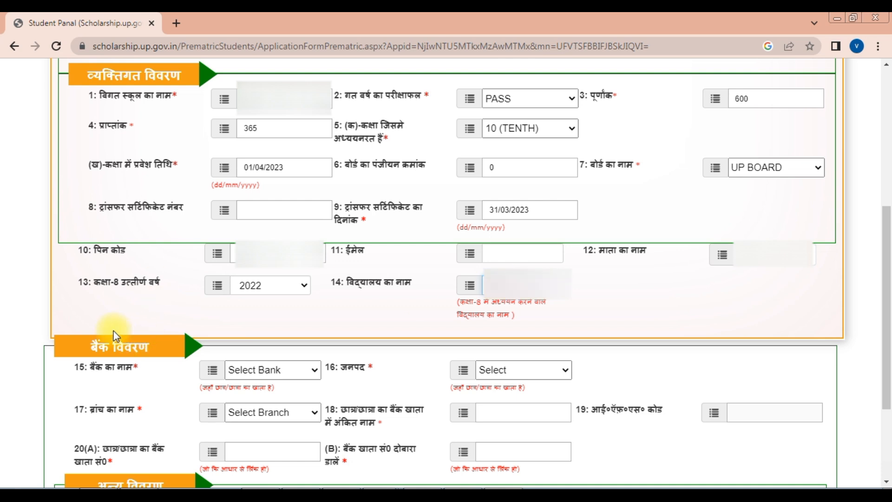
drag(883, 295, 882, 363)
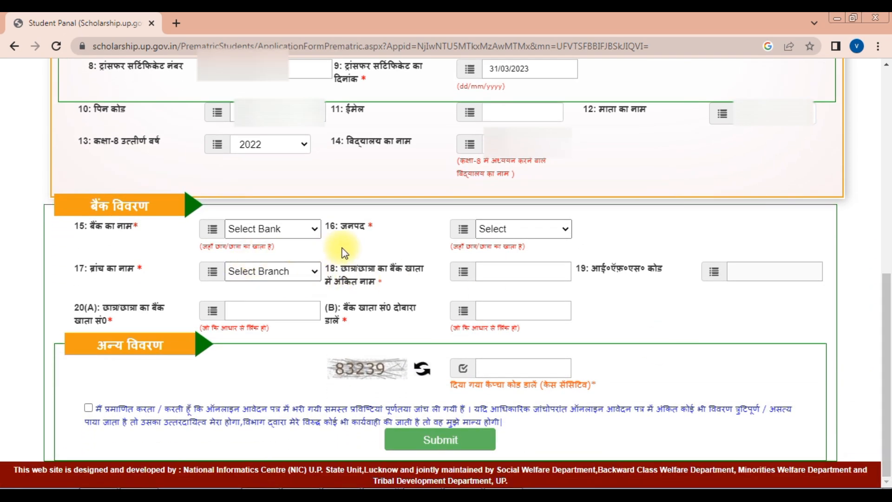
Choose BANK OF BARODA, district Gorakhpur and branch BARHALGANJ, filling IFSC BARB0BARHAL
click(274, 229)
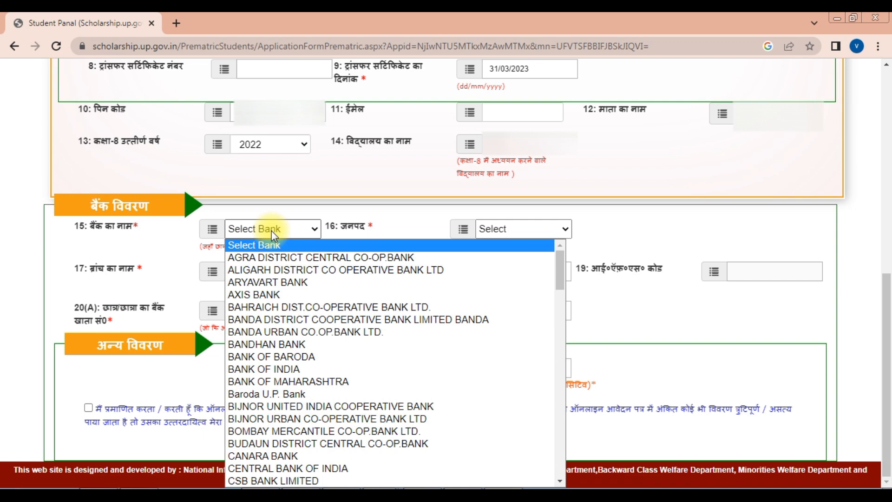
key(Down)
key(Down)
key(Down)
key(Down)
key(Down)
key(Down)
key(Down)
key(Down)
key(Down)
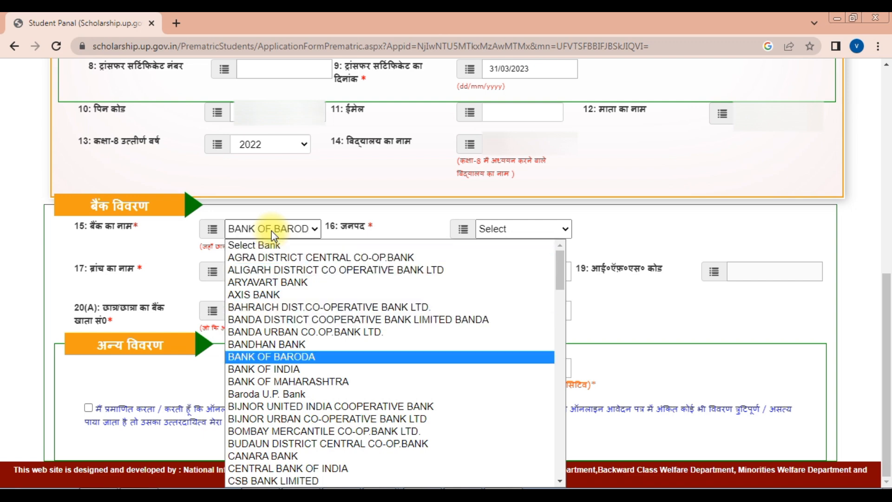
key(Return)
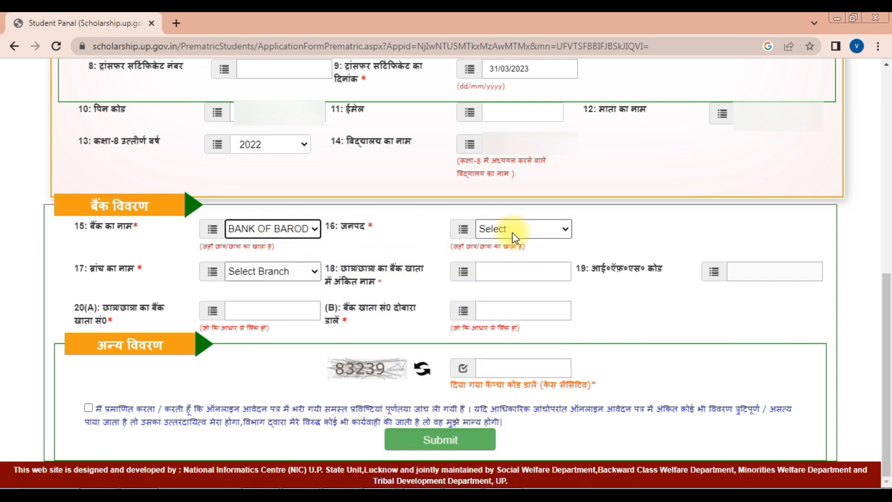
click(496, 233)
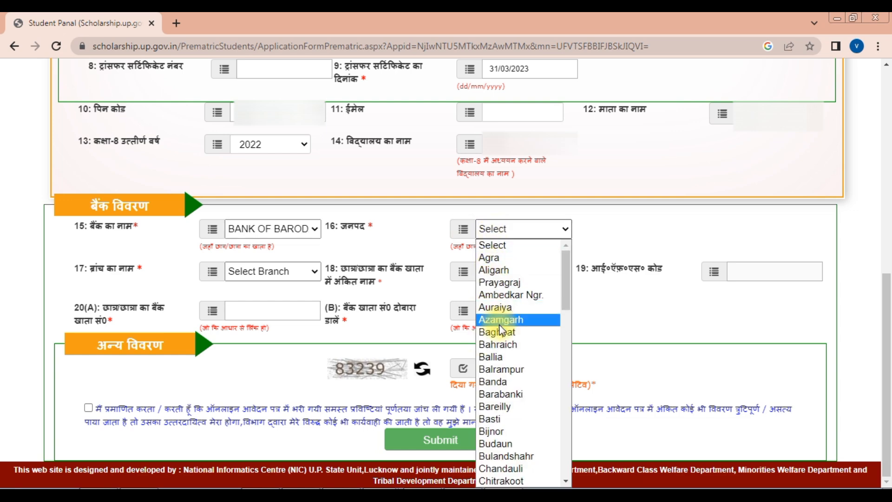
text(gor)
key(Return)
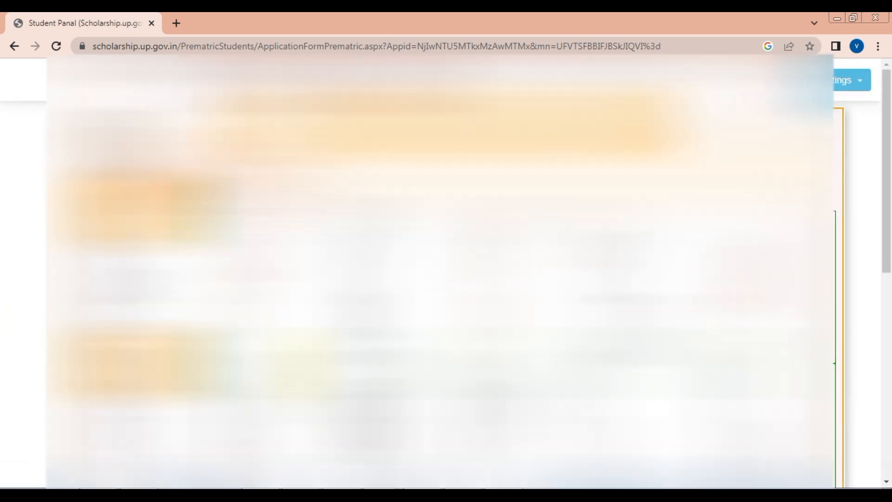
drag(886, 194, 880, 372)
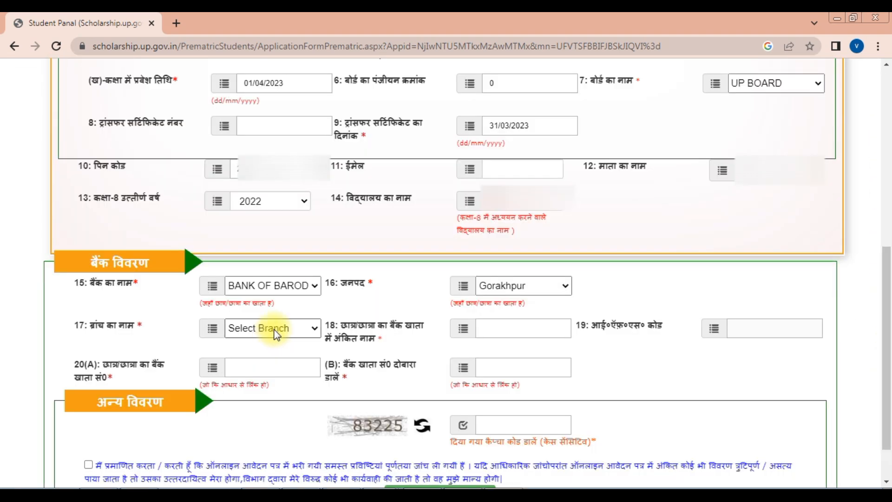
drag(885, 335, 890, 377)
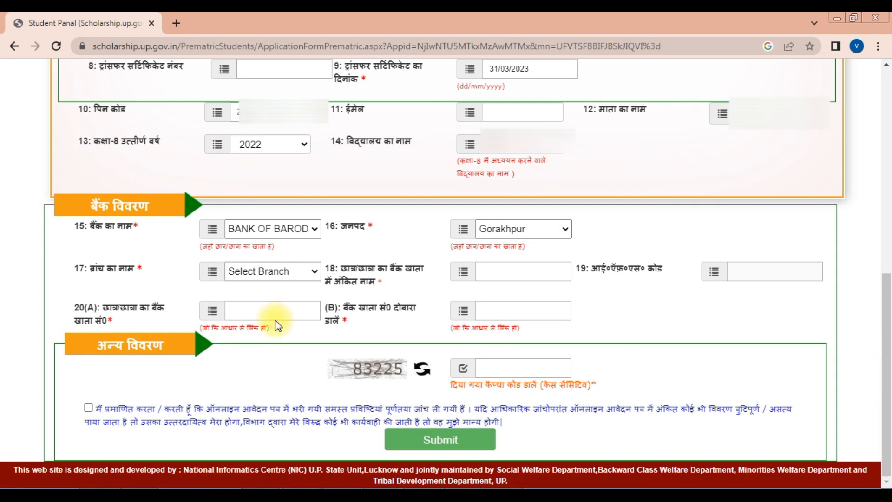
click(267, 271)
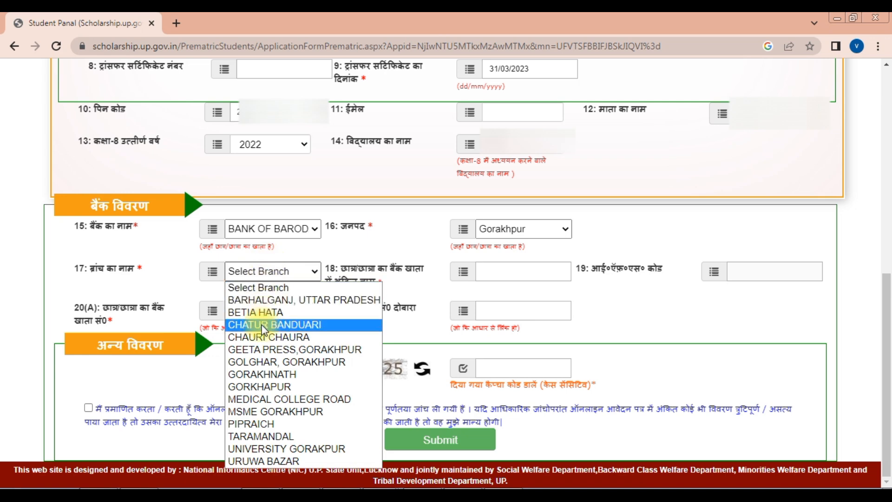
click(271, 300)
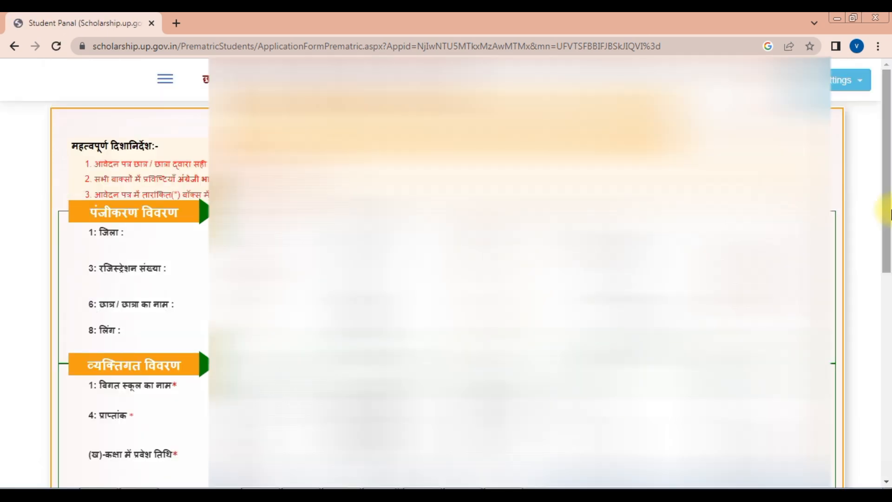
drag(886, 205, 887, 460)
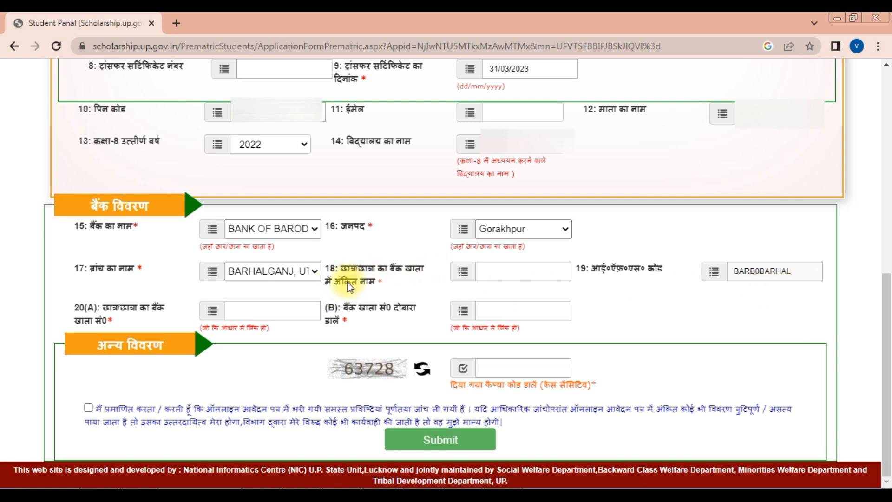
Enter the account holder's name, the bank account number twice, and captcha 63728
click(494, 275)
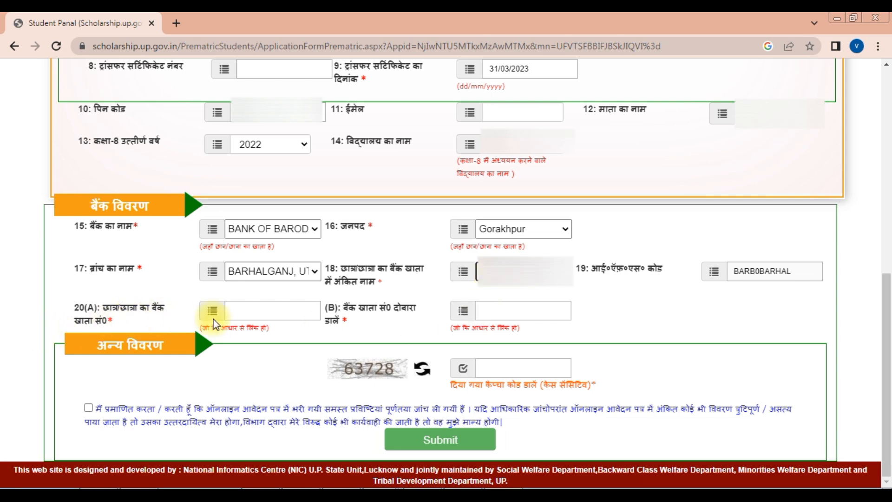
click(232, 315)
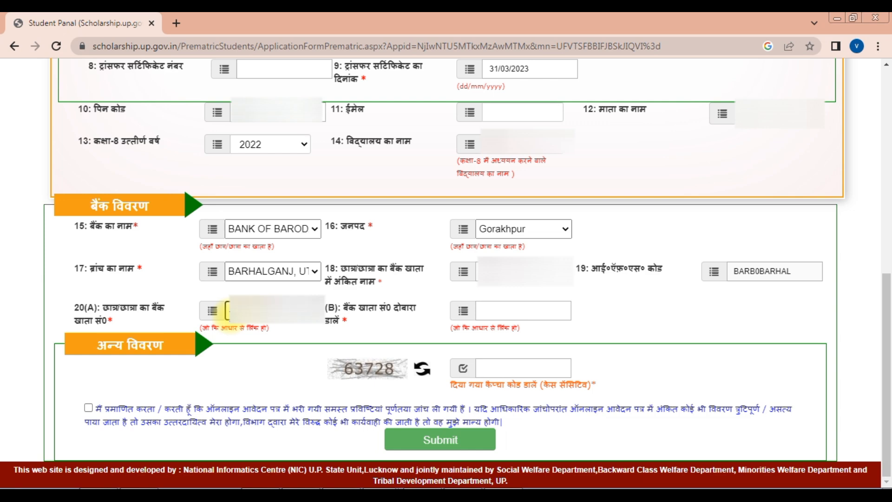
click(514, 312)
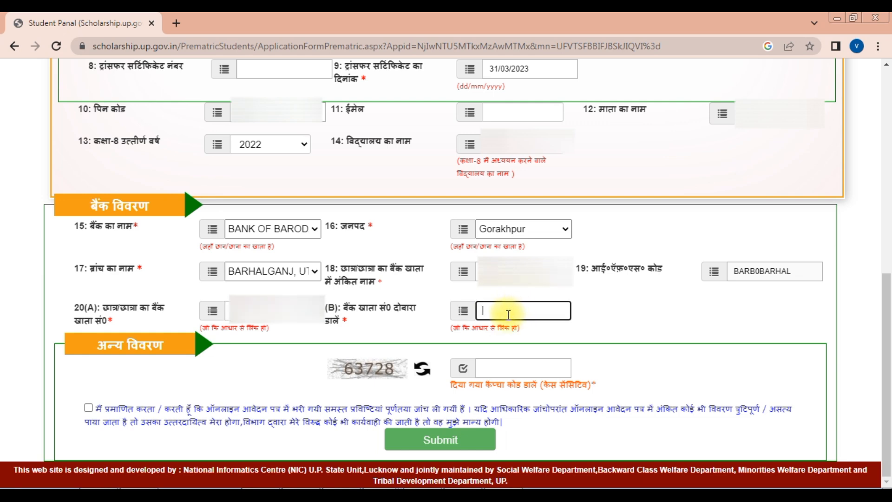
text(••••••••••••••)
drag(529, 312, 465, 313)
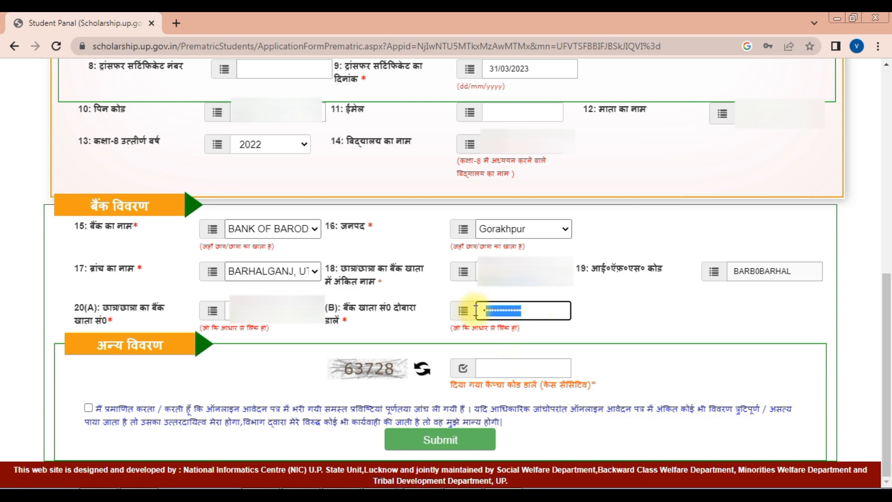
key(BackSpace)
text(•••••••••••••••)
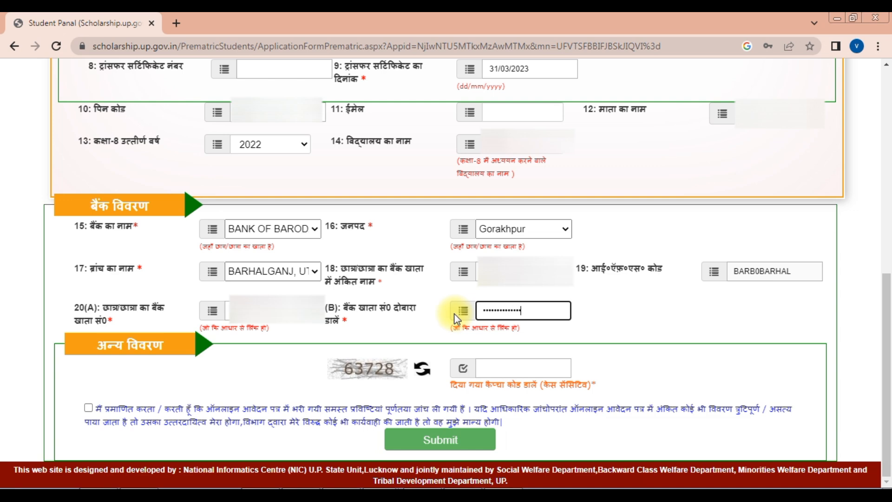
click(506, 367)
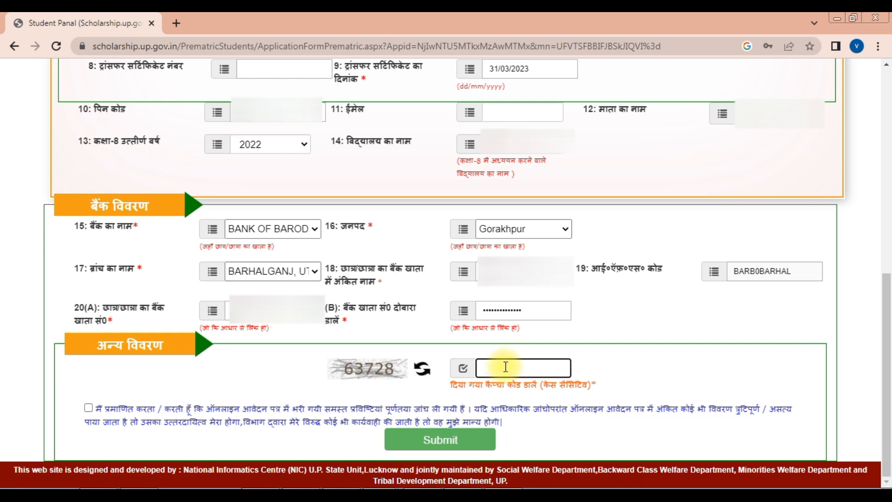
text(63728)
Accept the declaration, submit the application, and go back to the dashboard via HOME
click(88, 408)
click(423, 439)
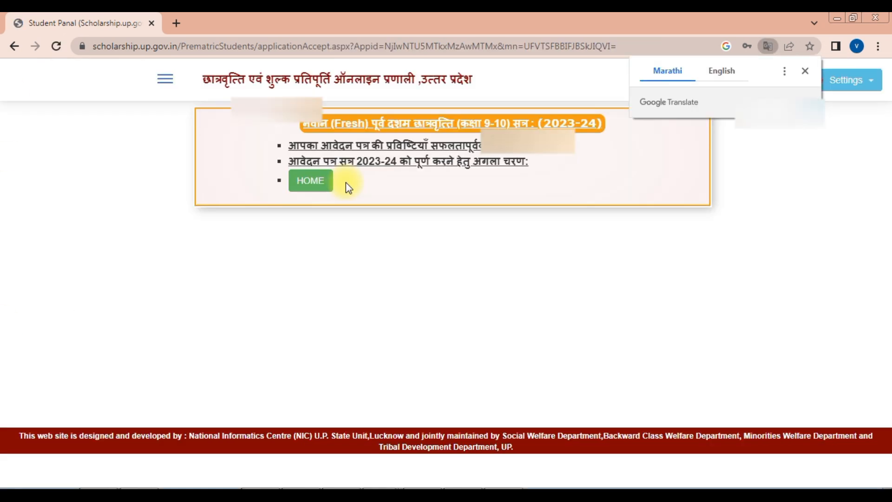
click(805, 71)
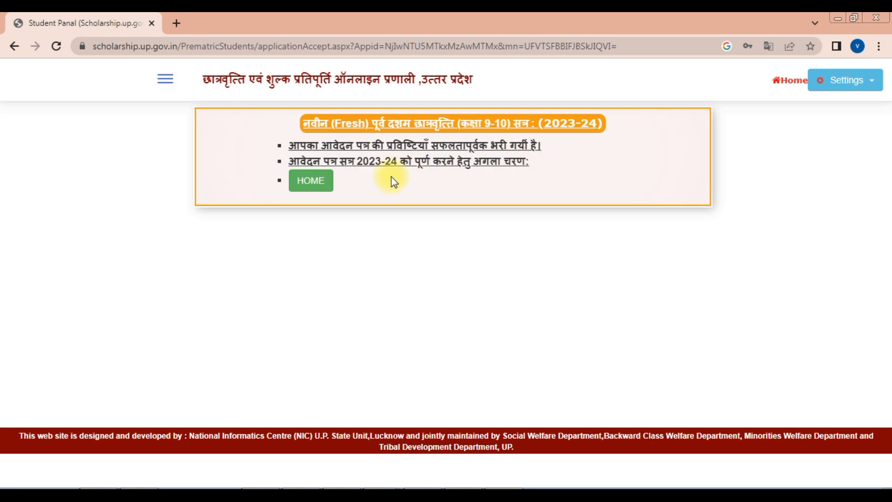
click(321, 186)
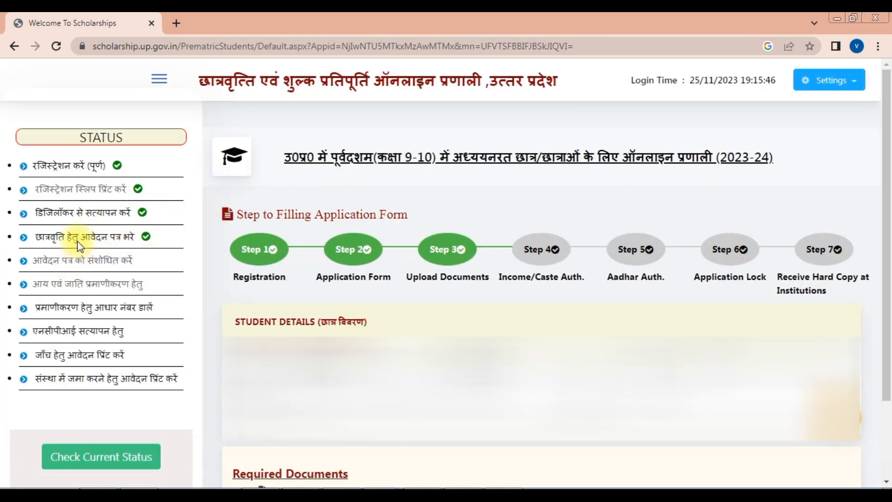
Enter income certificate application and certificate numbers with captcha 71816, fetch data, and verify income
click(94, 292)
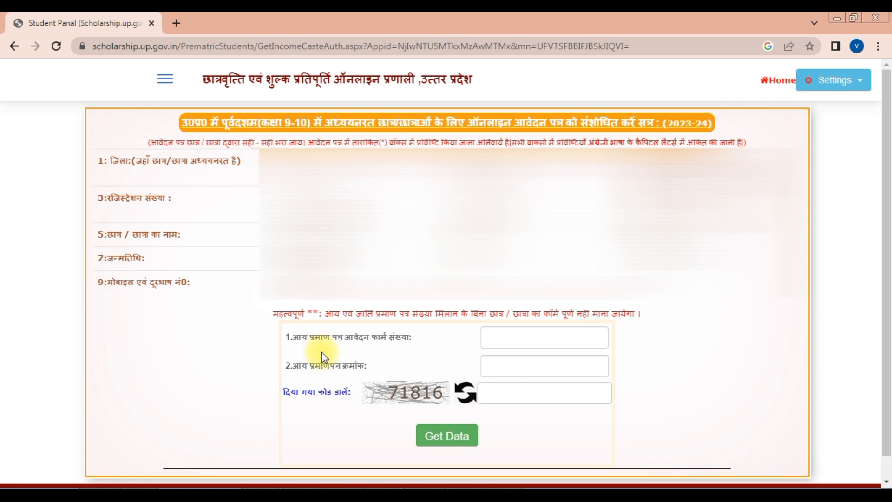
click(525, 341)
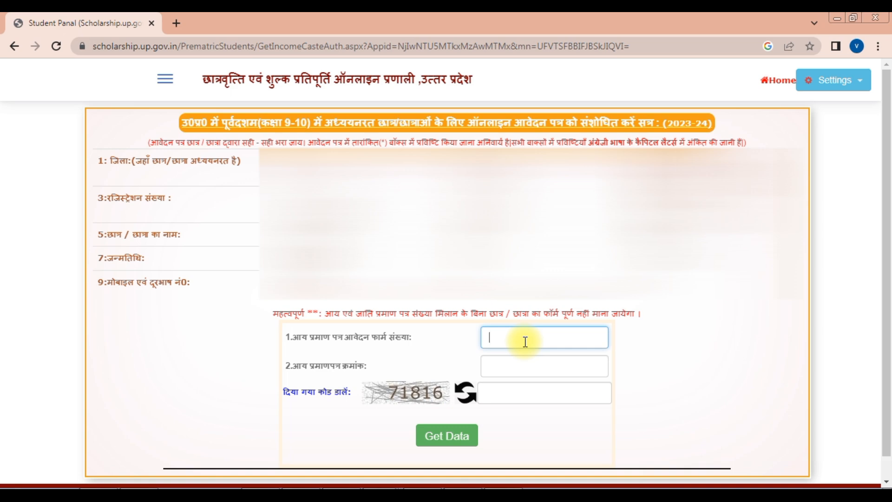
text(2)
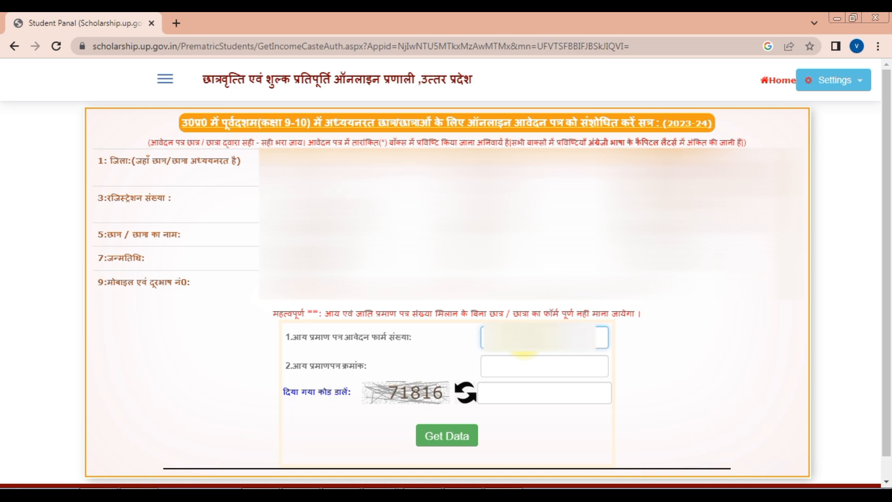
click(492, 366)
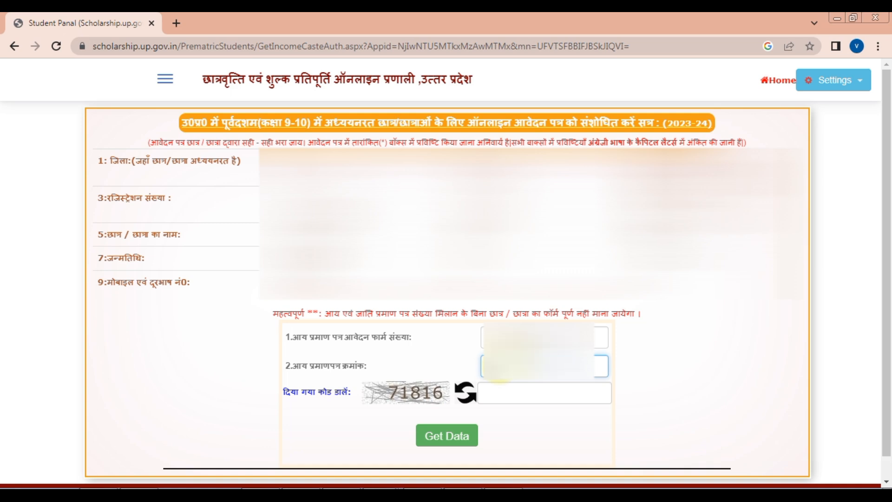
click(509, 390)
text(71816)
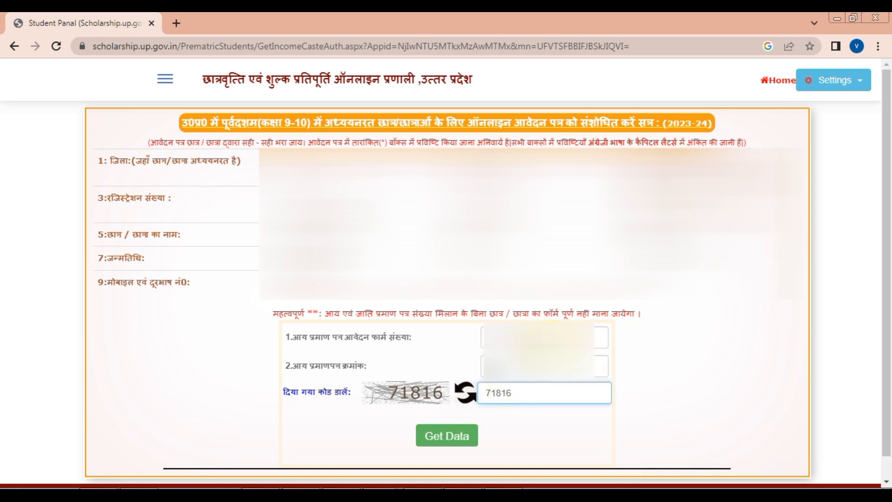
click(461, 442)
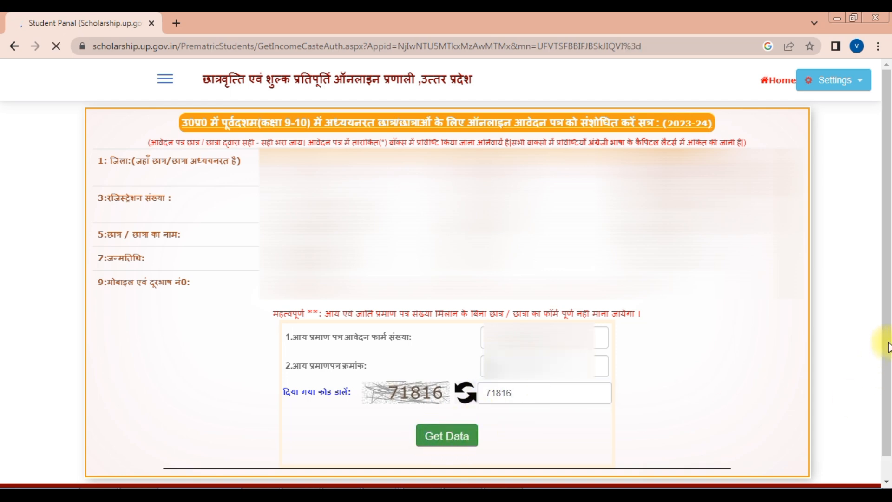
drag(886, 288, 882, 392)
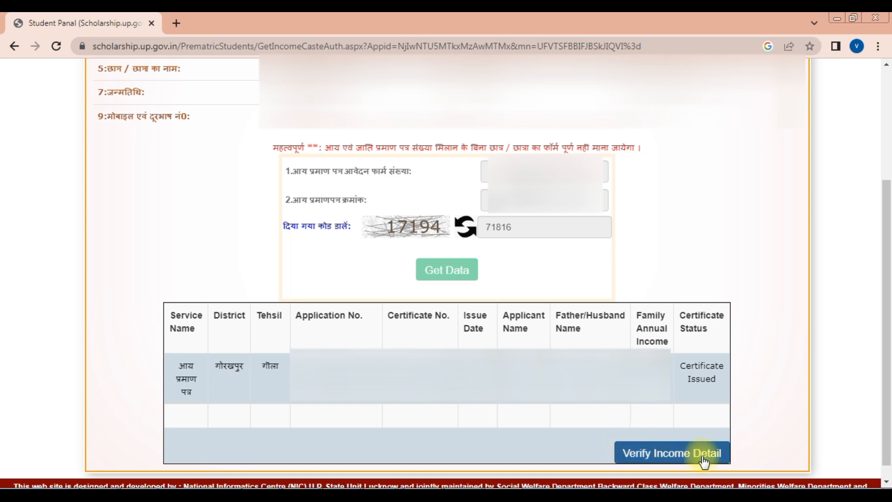
click(678, 452)
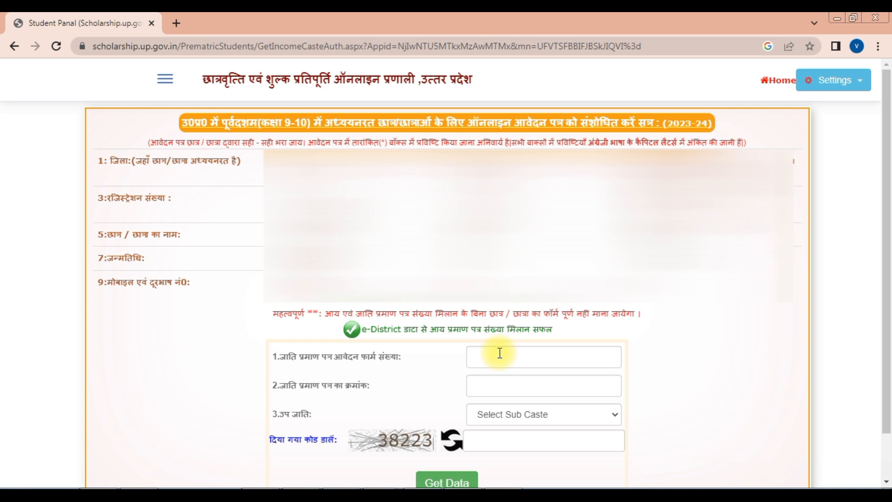
Paste the caste certificate application number and the certificate number into their fields
click(514, 361)
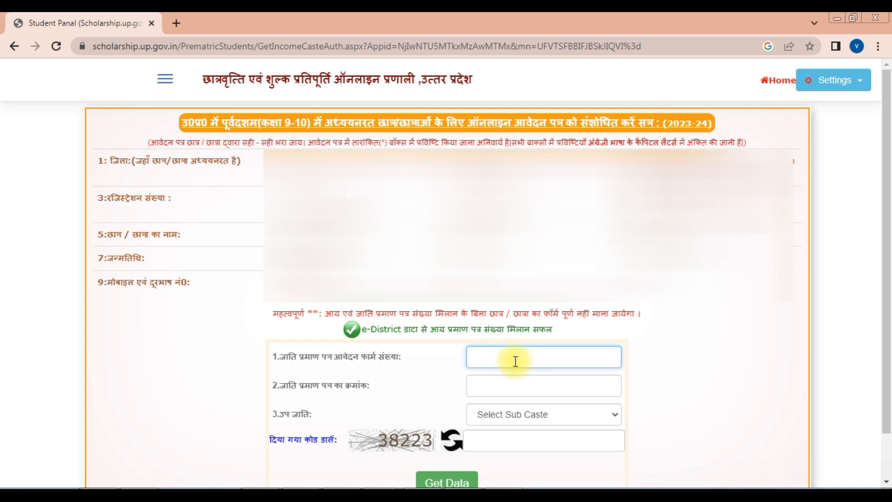
key(ctrl+v)
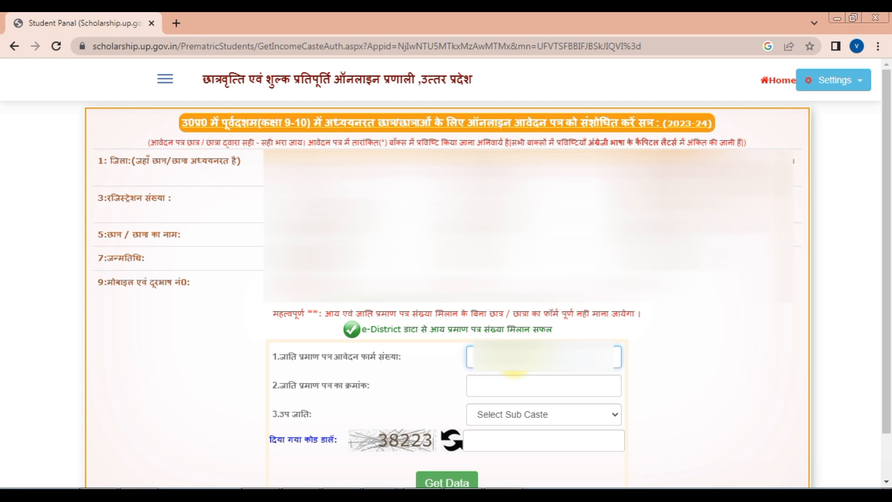
click(477, 379)
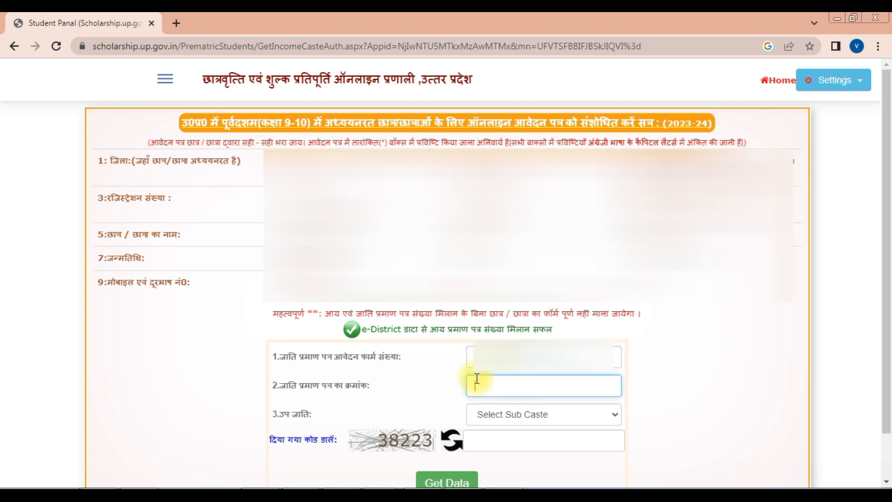
key(ctrl+v)
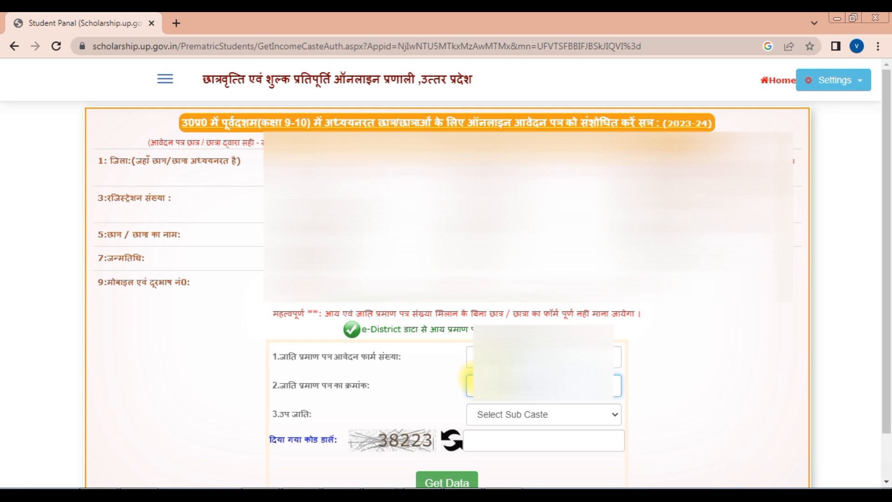
Choose RAJ BHAR as the sub caste and enter captcha 38223
click(537, 419)
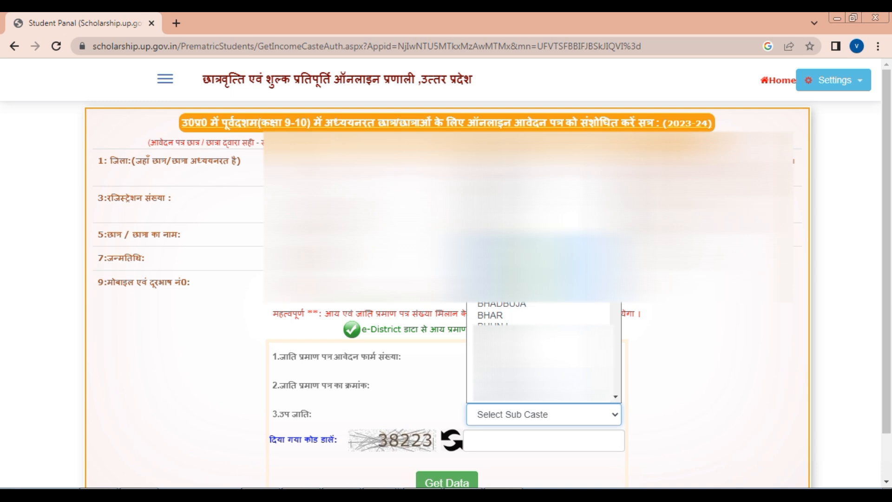
key(r)
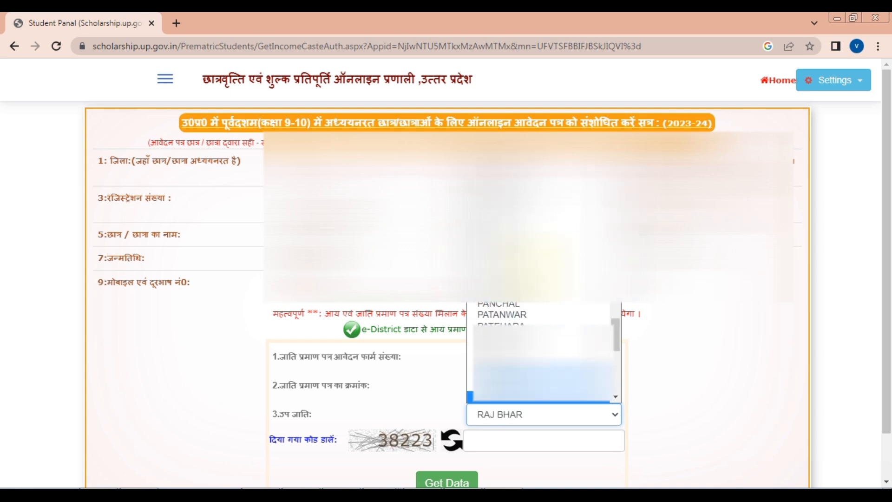
key(Return)
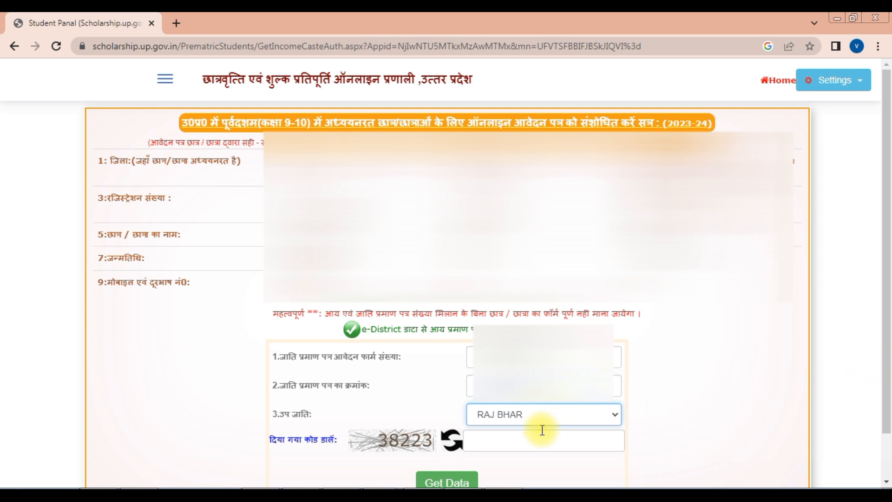
click(518, 435)
text(38223)
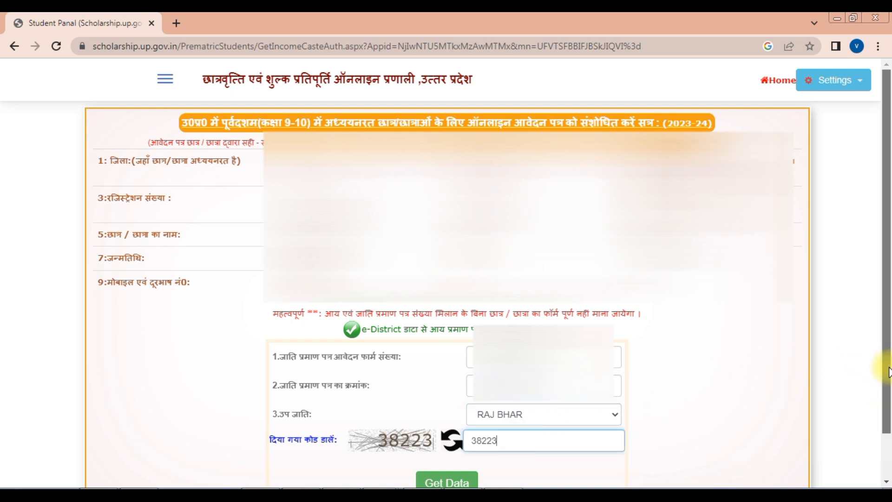
Fetch the caste certificate data from e-District and verify the retrieved caste details
drag(889, 368, 888, 384)
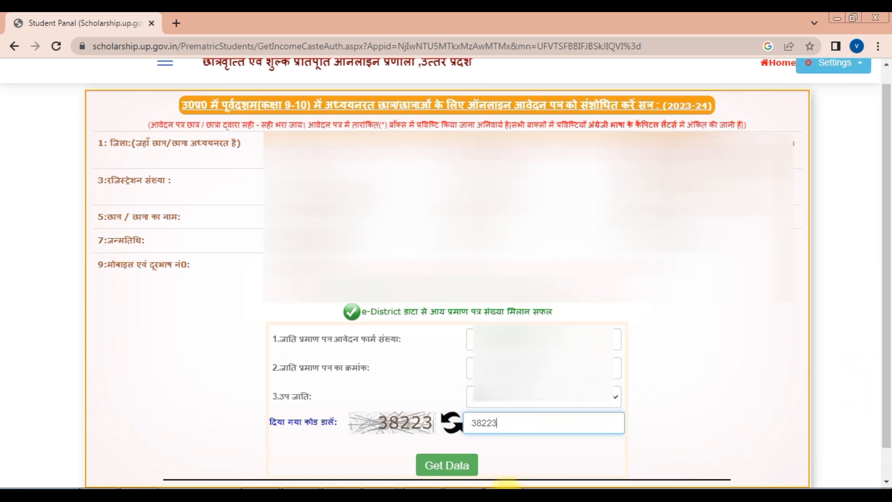
click(447, 466)
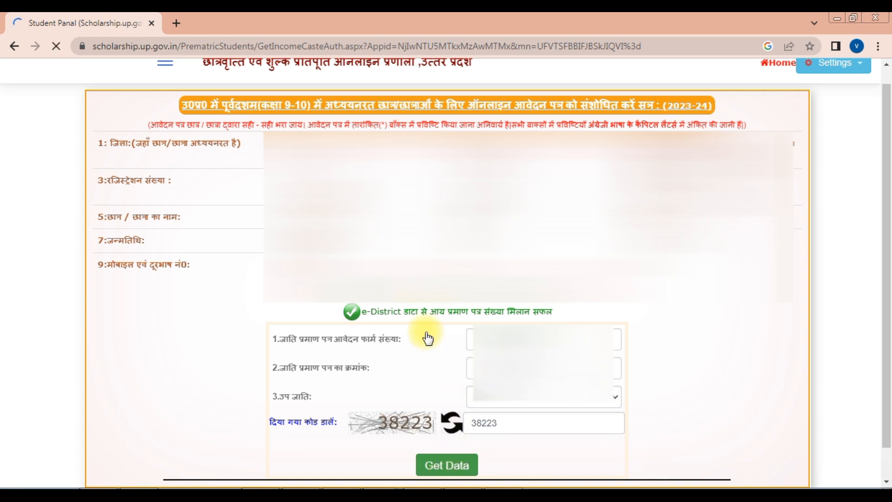
drag(883, 315, 883, 435)
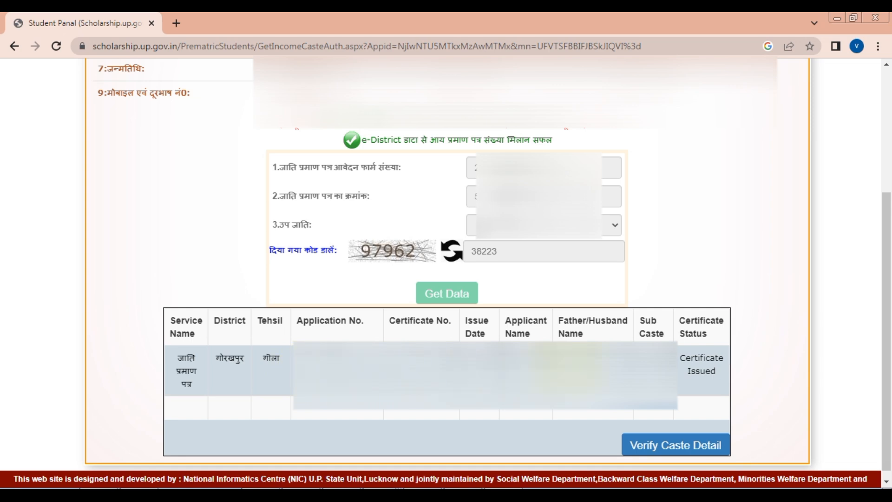
click(676, 448)
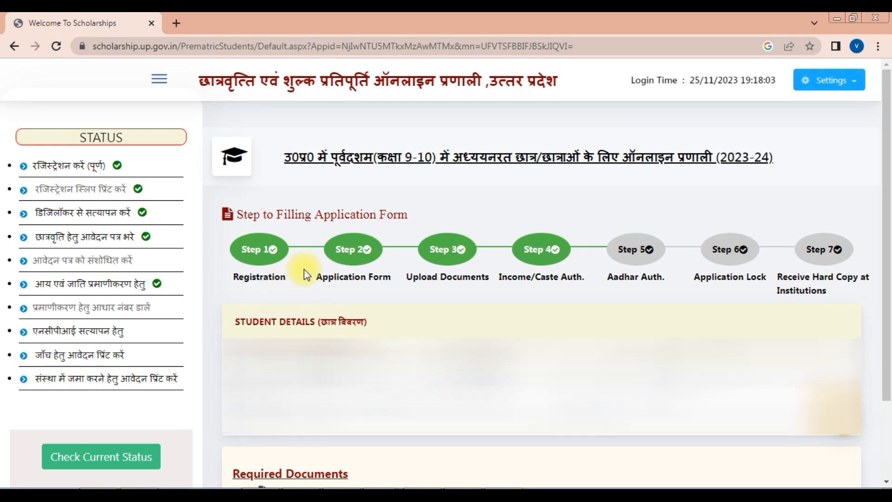
Open the Aadhaar authentication form and enter the student's Aadhaar number in both fields
click(137, 310)
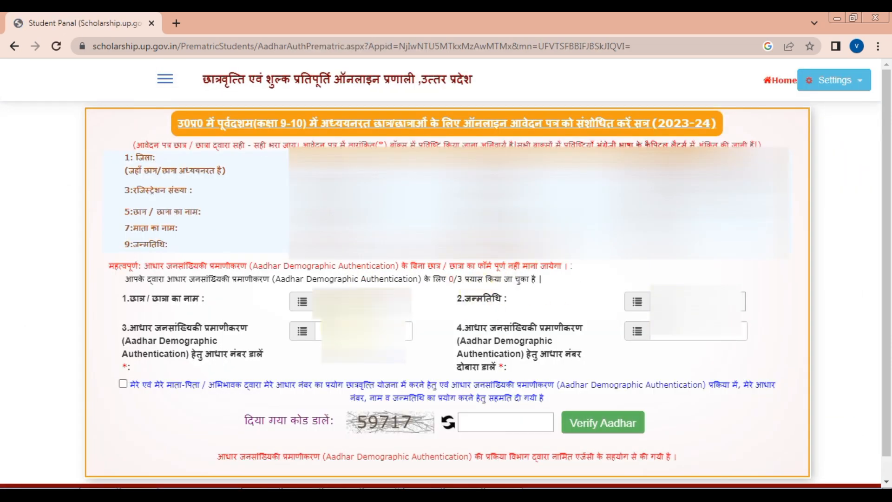
click(350, 331)
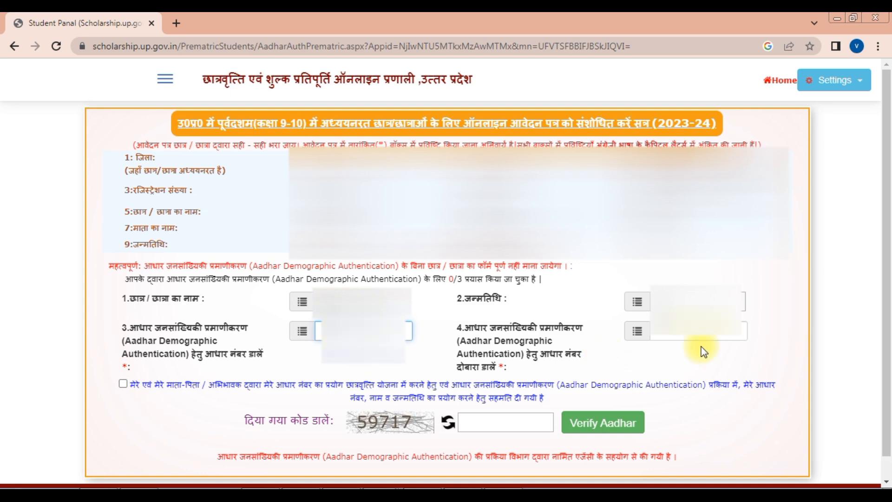
click(679, 334)
text(•)
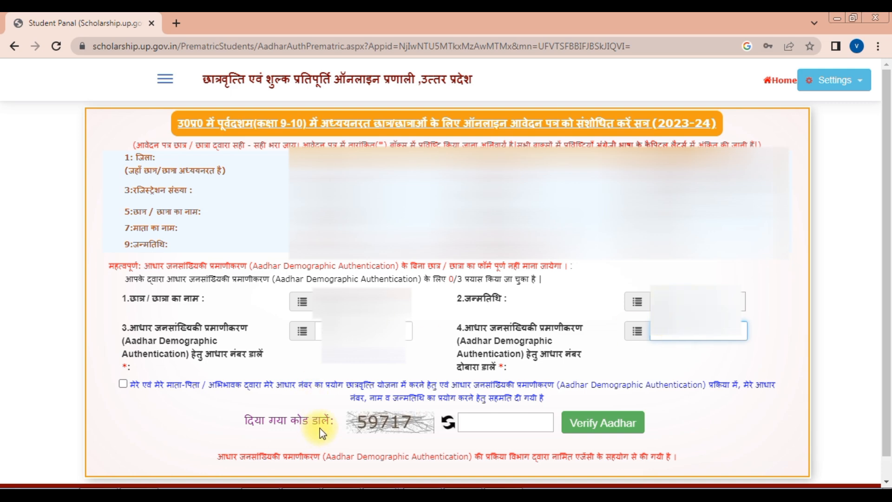
Give consent, enter captcha 59717, and submit the Aadhaar for demographic authentication
click(124, 383)
click(507, 416)
text(59717)
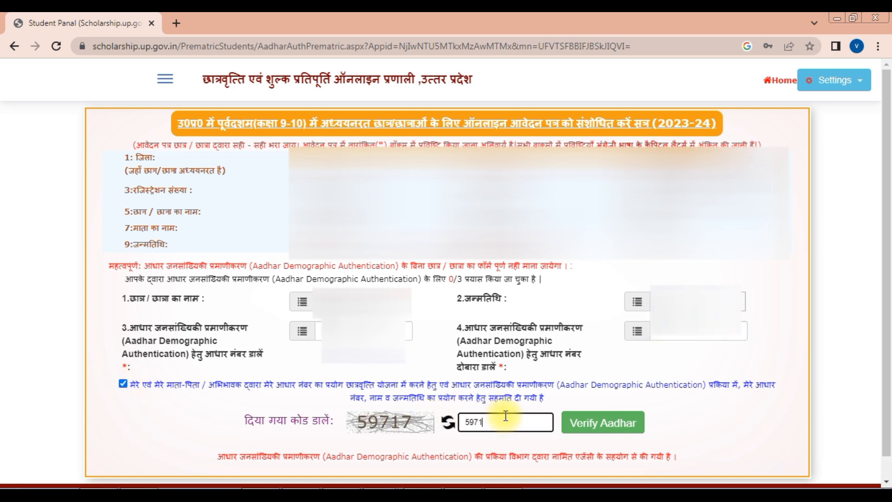
click(620, 429)
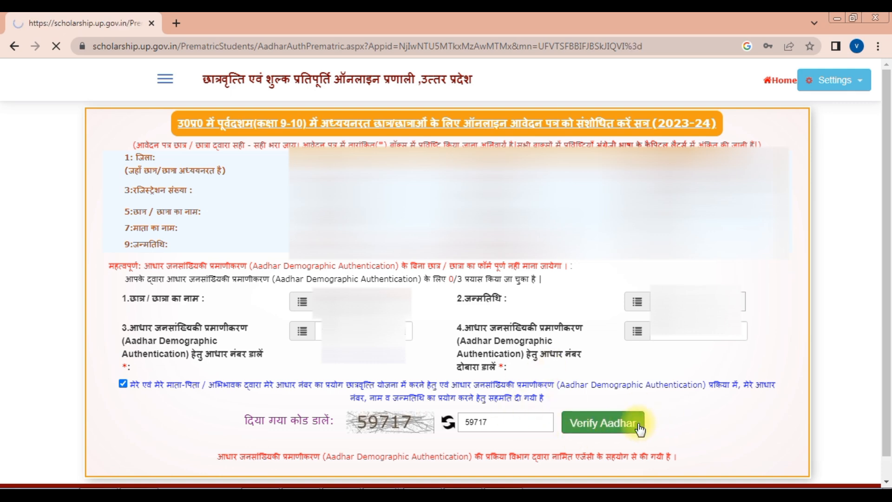
Check the authentication success message and return to the student dashboard
drag(429, 297, 539, 304)
click(532, 302)
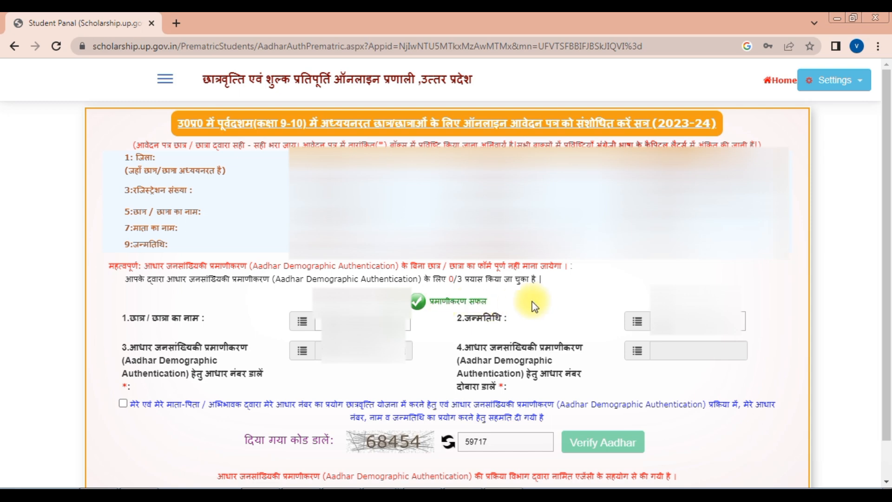
click(783, 83)
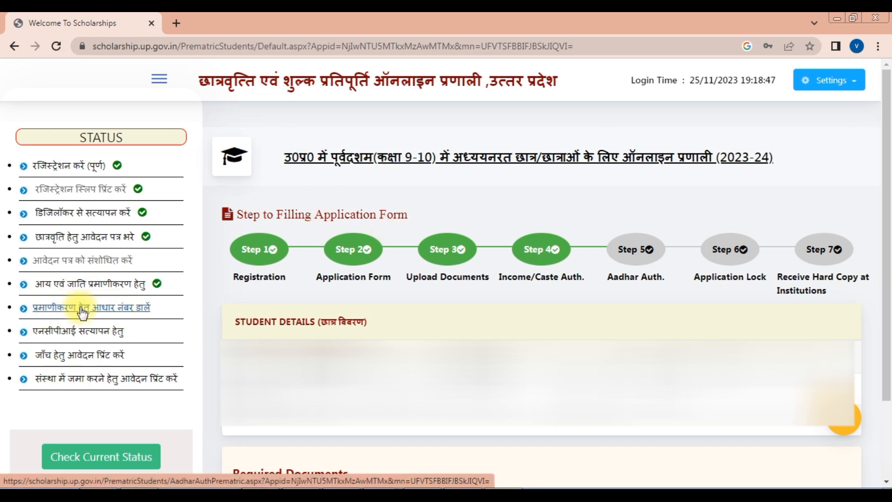
Reopen the Aadhaar authentication form and re-enter the Aadhaar confirmation number
click(122, 311)
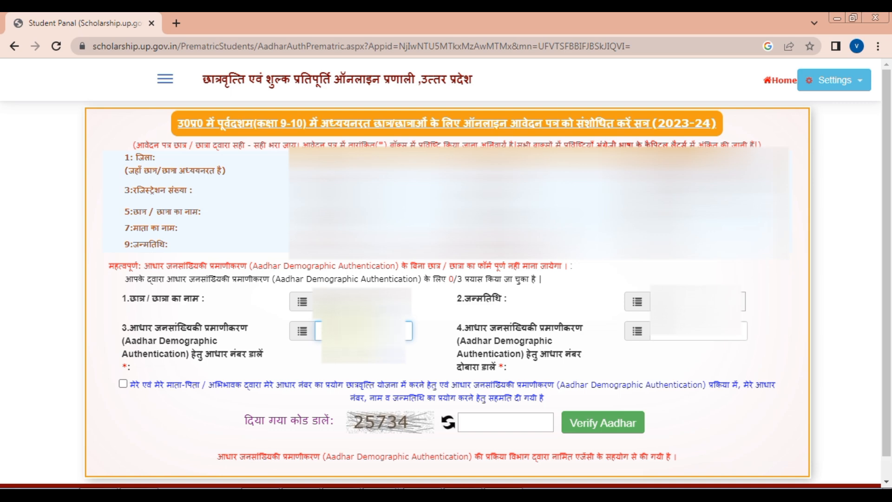
click(682, 334)
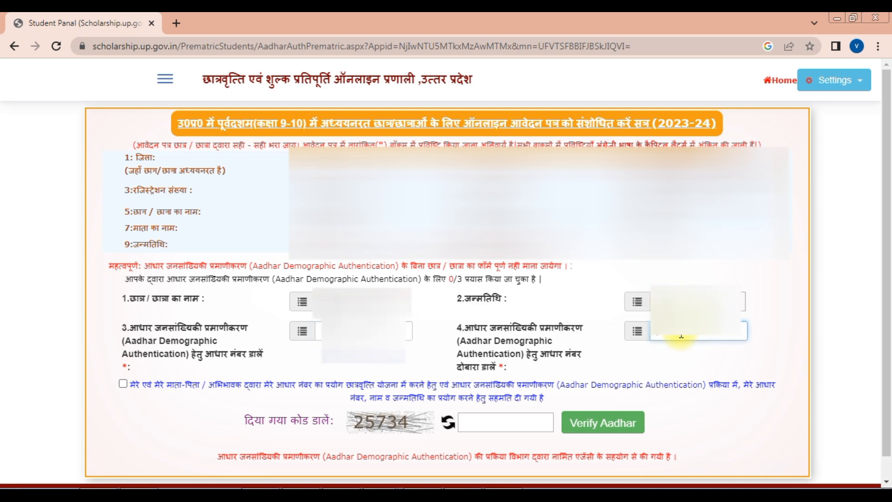
text(••)
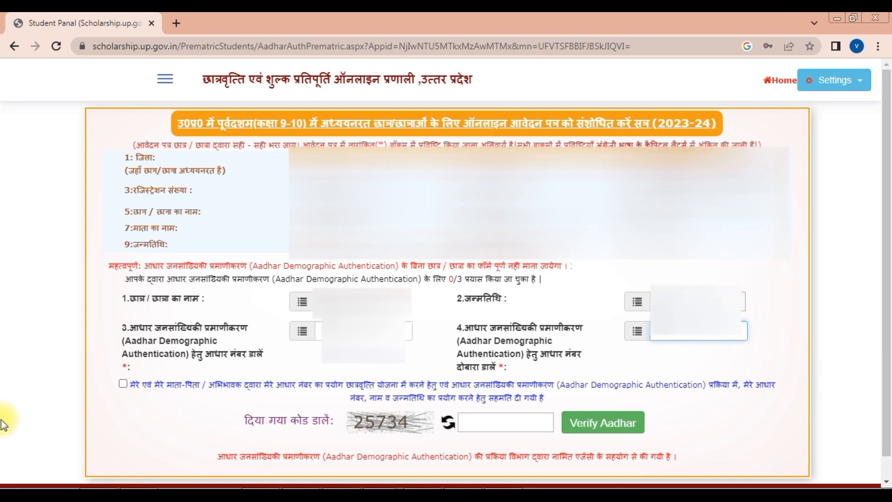
Give consent, enter captcha 25734, verify the Aadhaar, and return to the dashboard
click(124, 384)
click(490, 424)
text(25734)
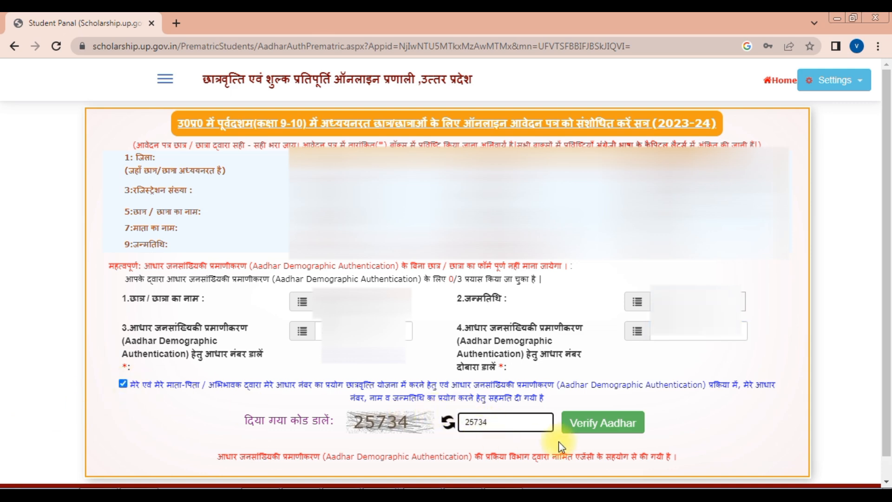
click(601, 424)
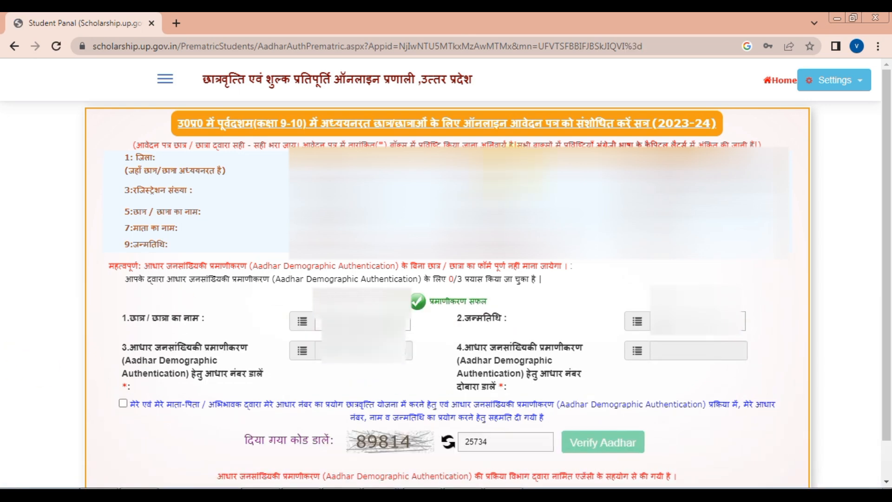
click(781, 80)
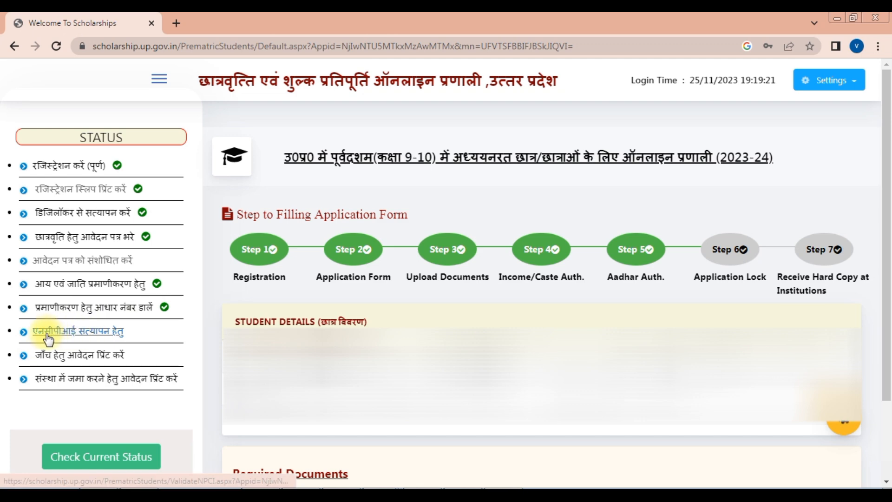
Review the NPCI status and its check date, request a fresh check, then return to the dashboard
click(104, 333)
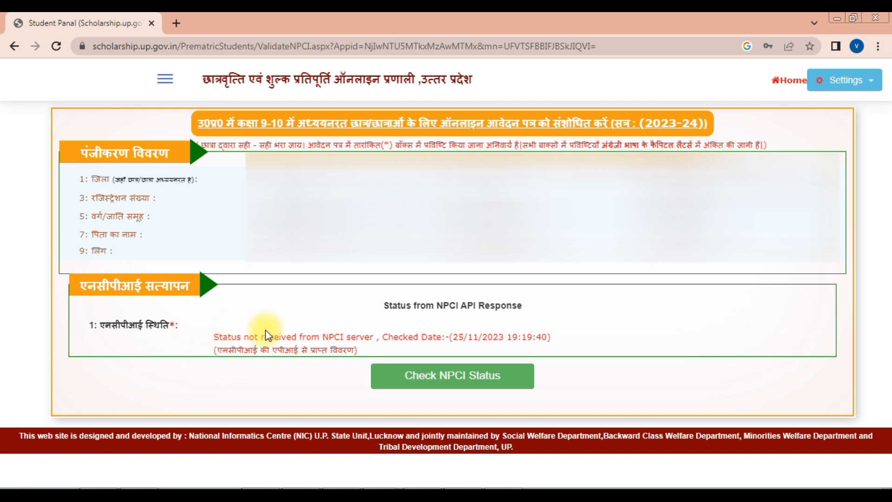
drag(359, 350, 217, 336)
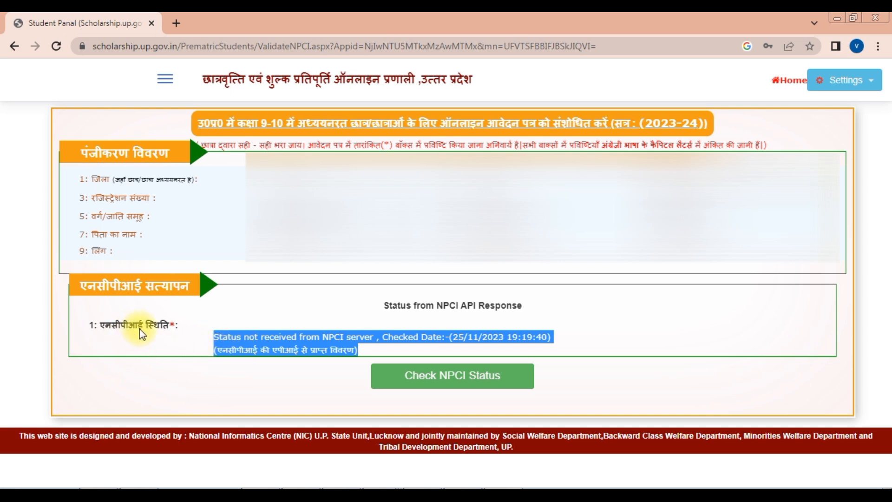
click(206, 343)
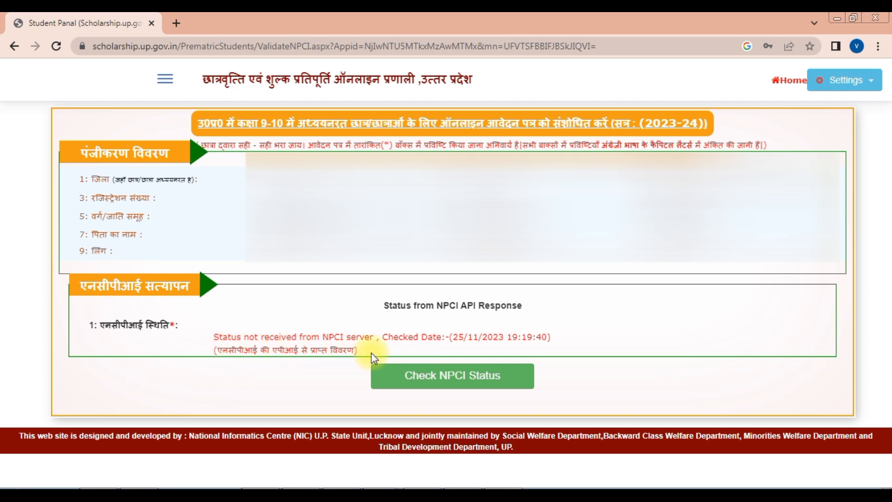
drag(453, 338, 560, 341)
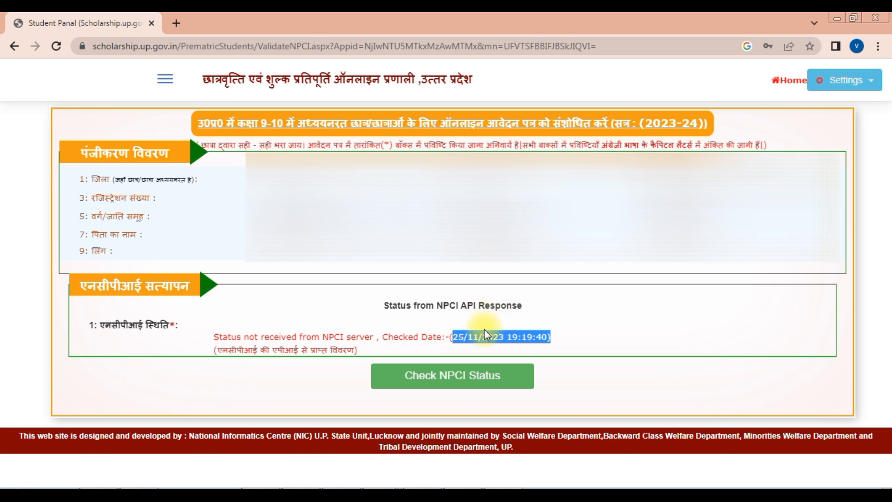
click(476, 382)
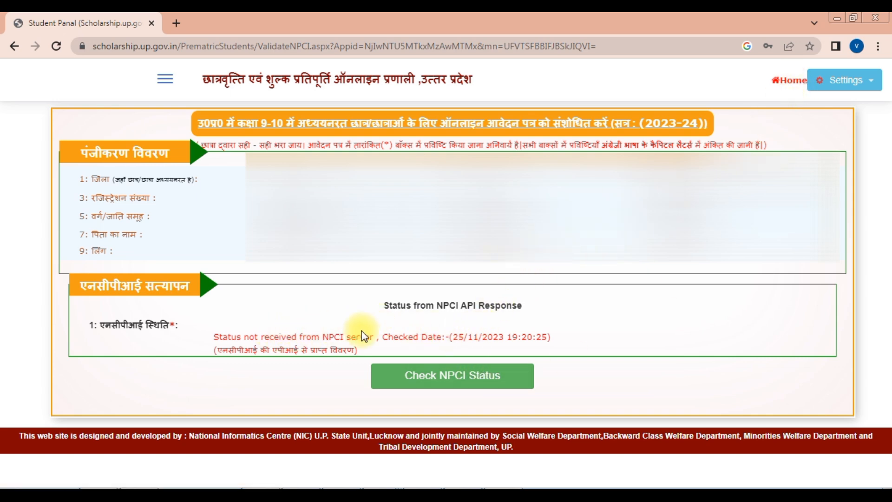
click(789, 84)
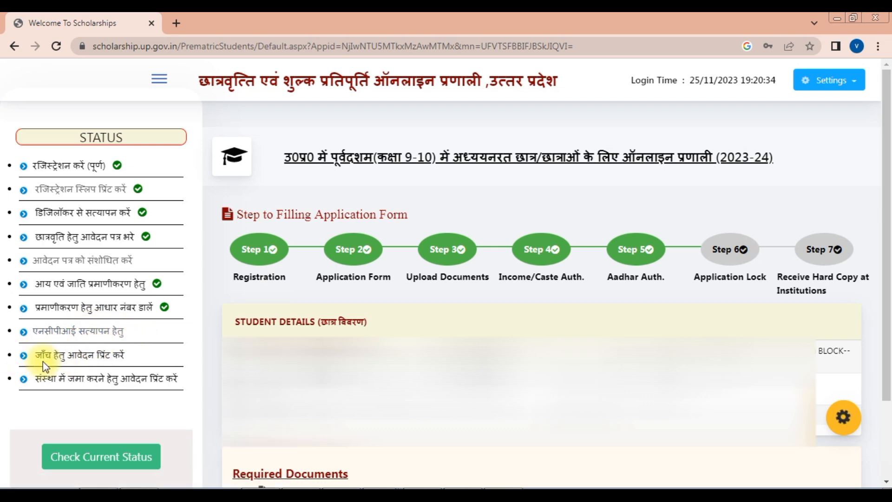
drag(130, 358, 24, 356)
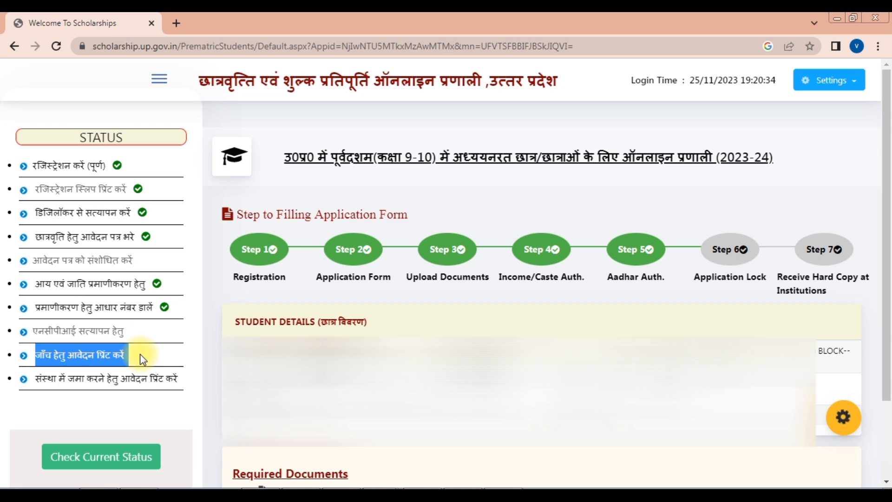
click(144, 354)
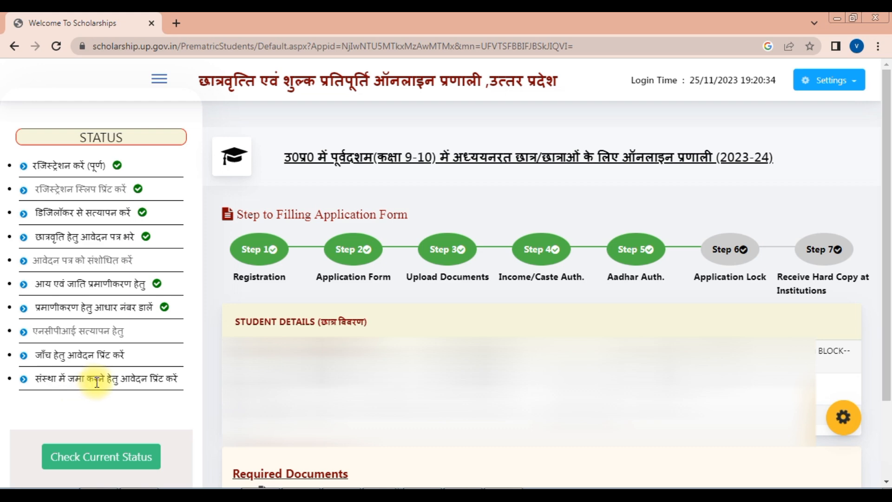